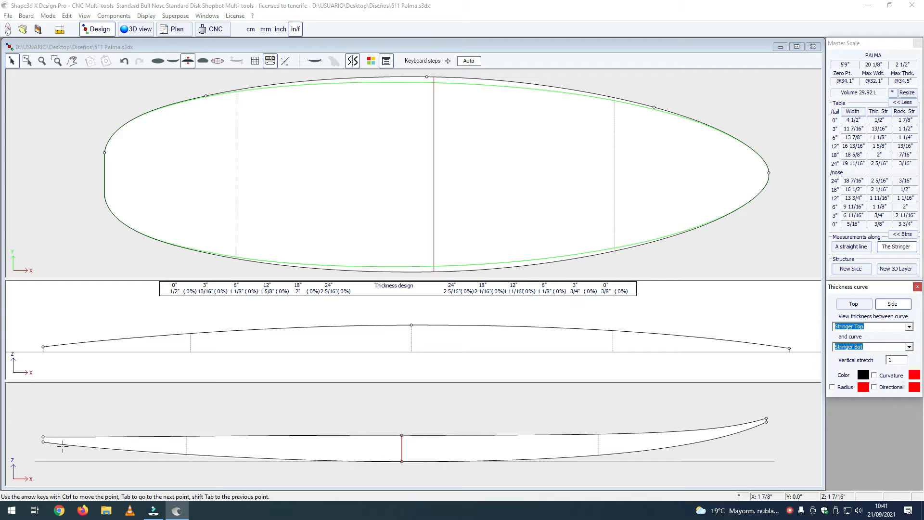
Extend the tail-side tangent of the bottom stringer curve's middle point to X 16 21/32".
click(43, 441)
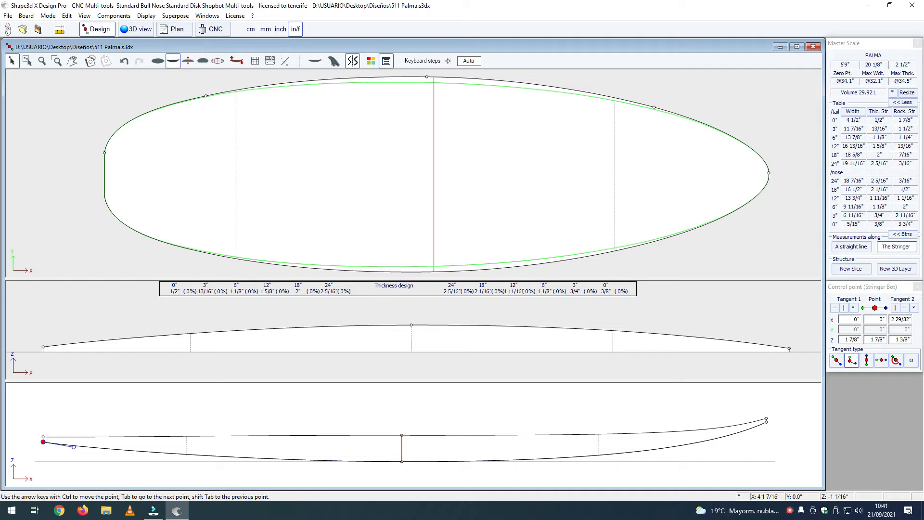
click(402, 461)
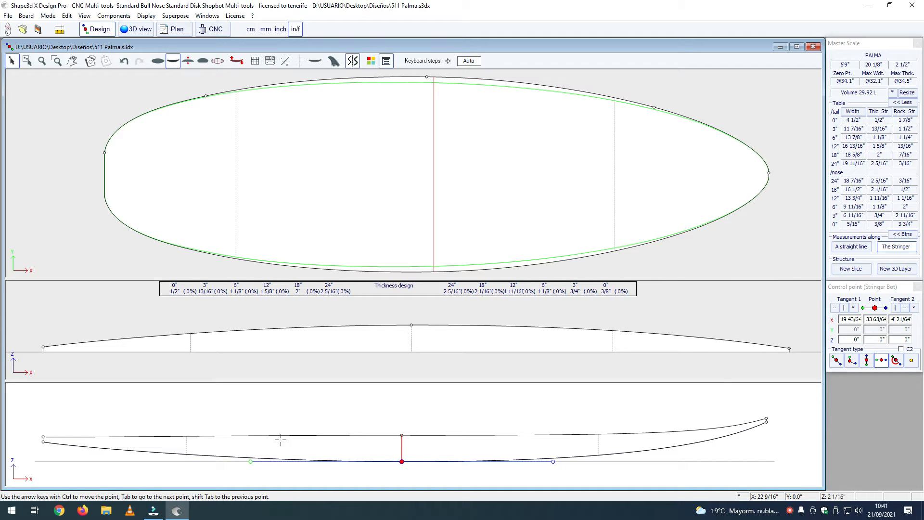
drag(248, 461, 218, 461)
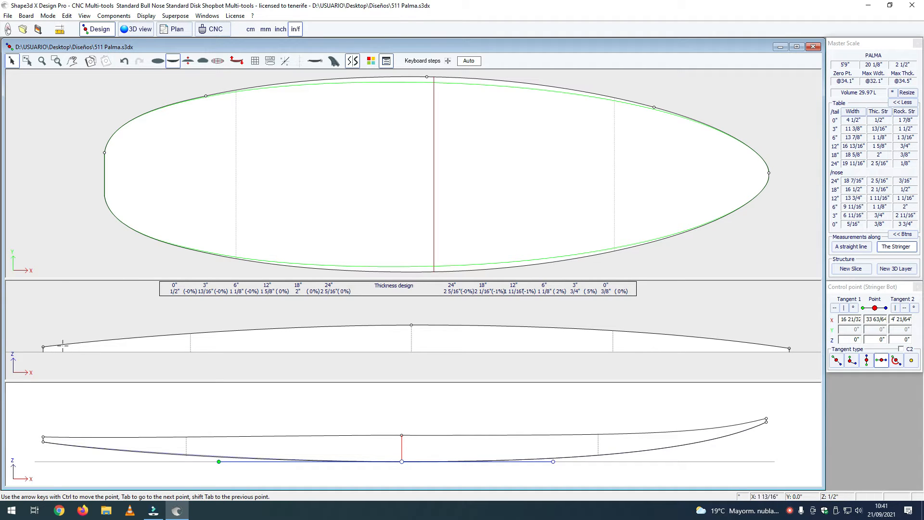
Shorten the tangent of the bottom stringer's tail point to X 2 23/64".
click(43, 441)
click(75, 447)
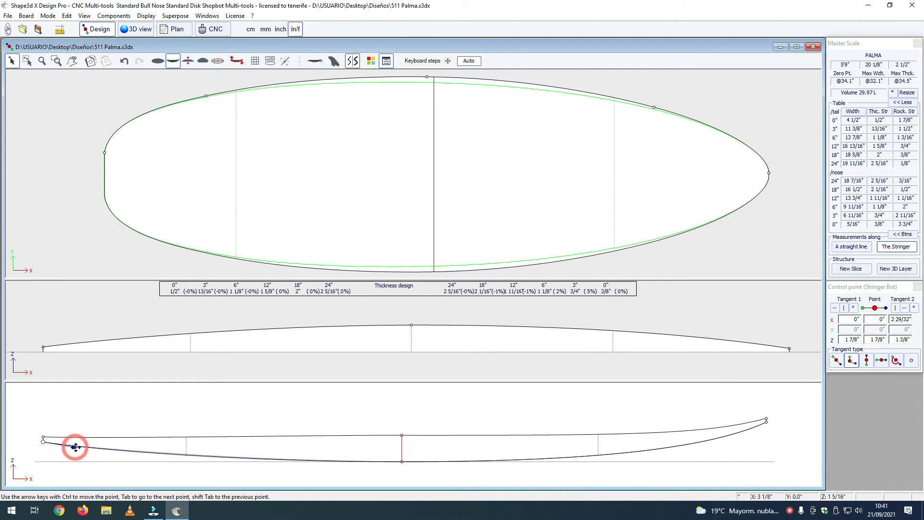
key(ctrl+Left)
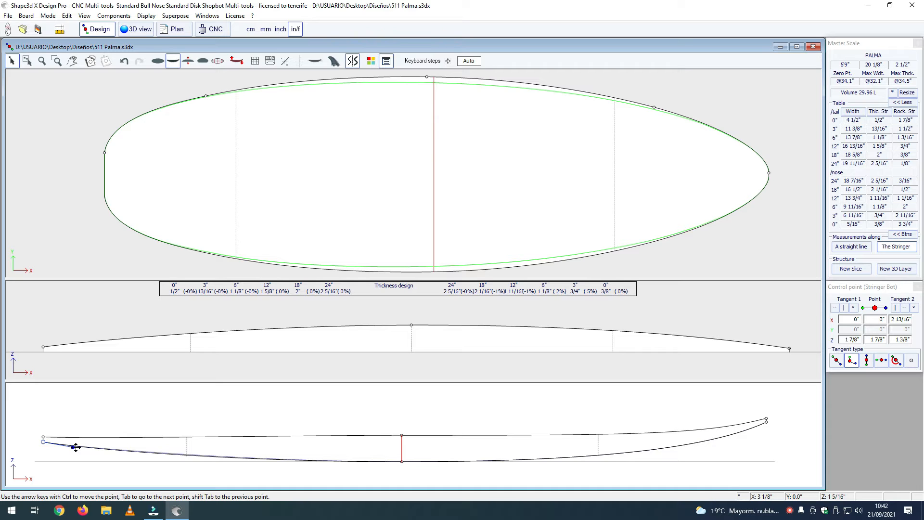
key(ctrl+Left)
key(ctrl+Left)
key(ctrl+Left)
key(ctrl+Left)
key(ctrl+Left)
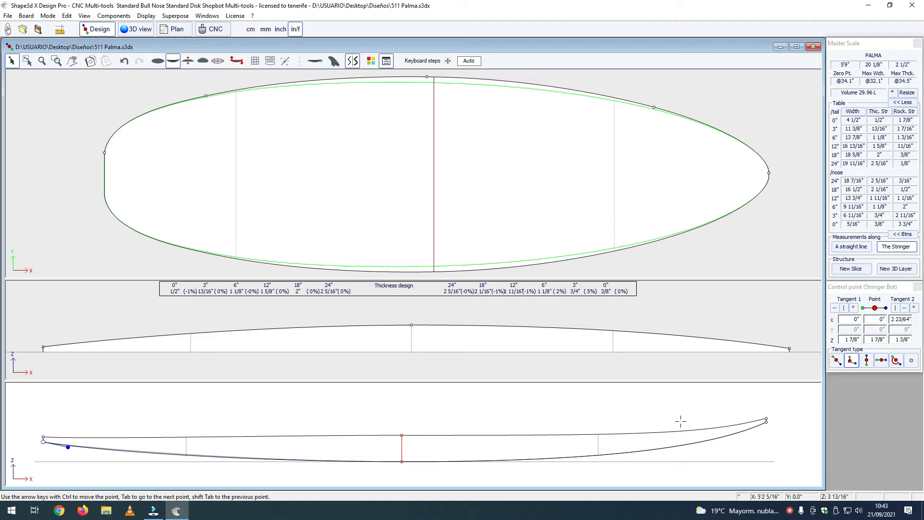
Set the tail point of the top stringer curve to a height of 2 25/64".
click(41, 413)
drag(40, 435, 43, 433)
key(ctrl+Down)
key(ctrl+Down)
key(ctrl+Down)
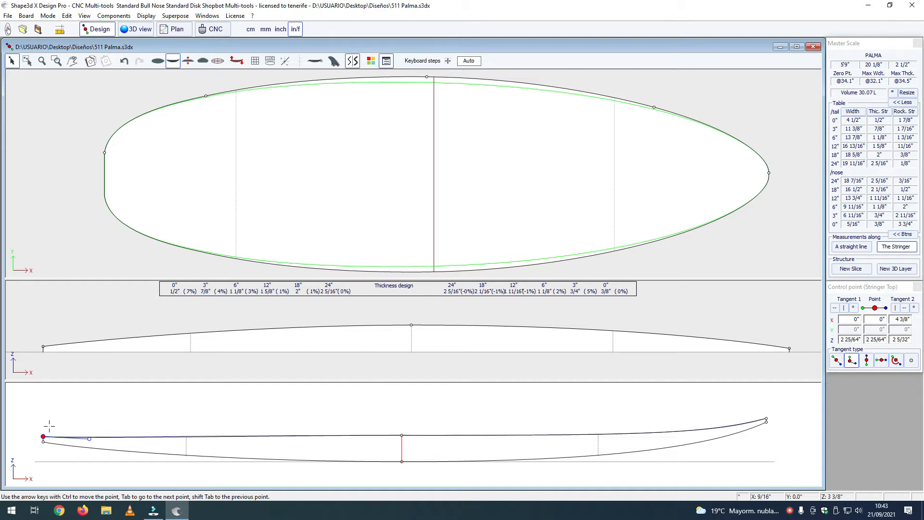
click(24, 428)
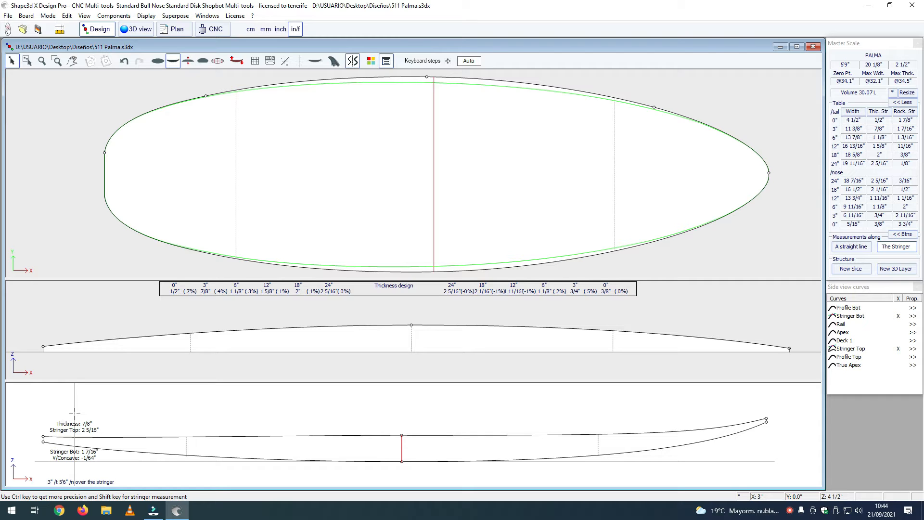
Raise the top stringer's tail point to 2 9/16" and shorten its tangent to X 1 25/32".
click(42, 436)
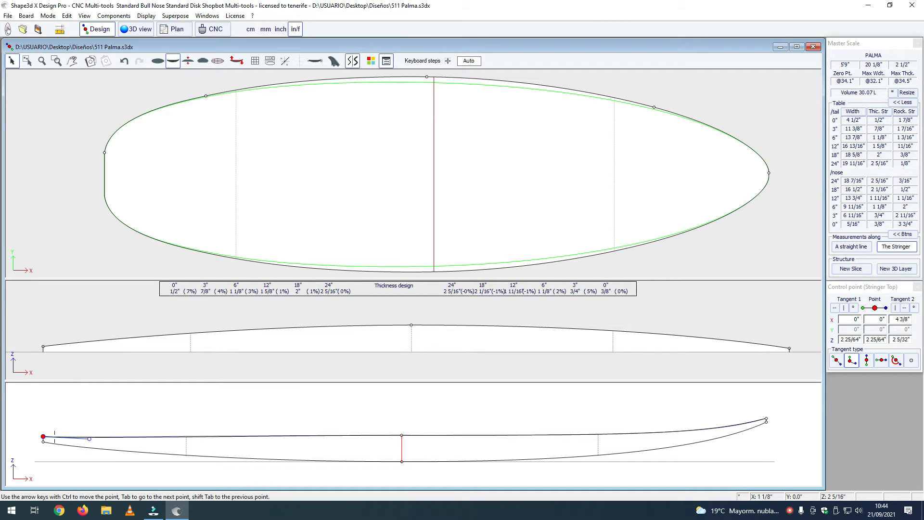
key(ctrl+Up)
key(ctrl+Up)
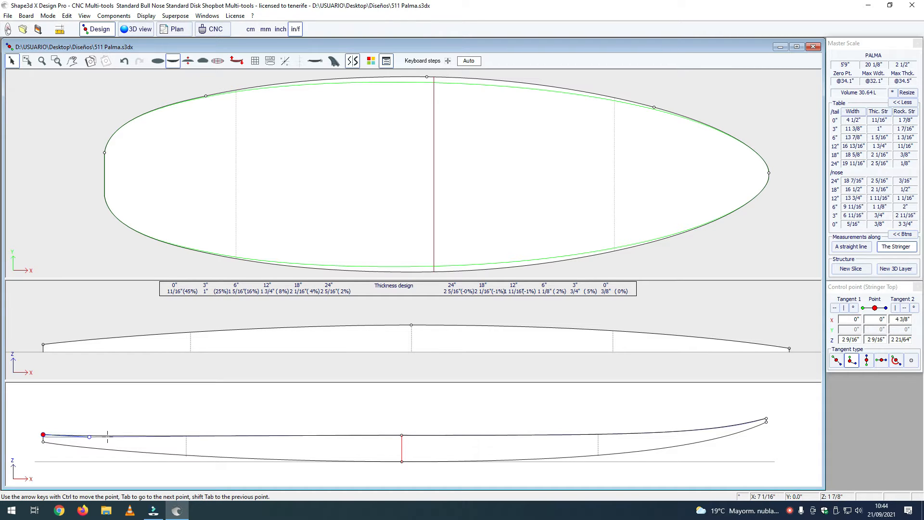
drag(89, 437, 62, 435)
click(97, 417)
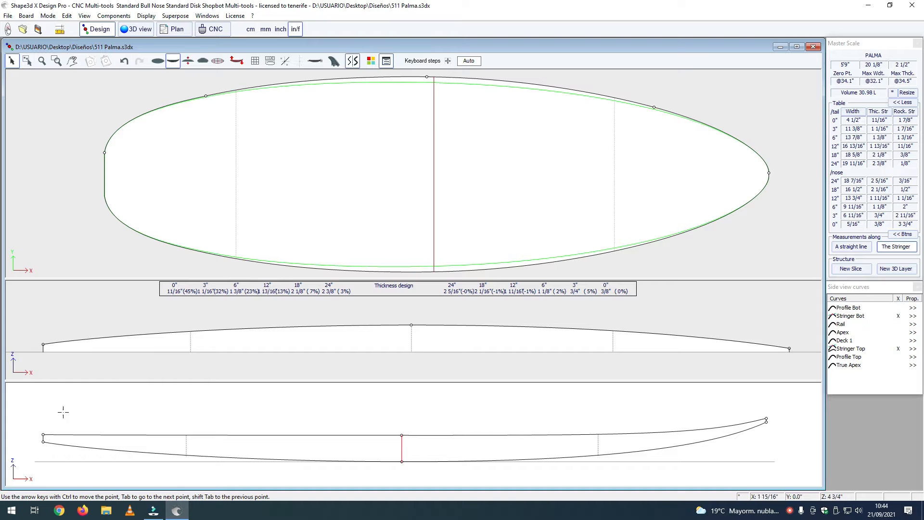
Measure the thickness 3" from the tail and raise the top stringer's tail point to 2 21/32".
drag(31, 428, 74, 421)
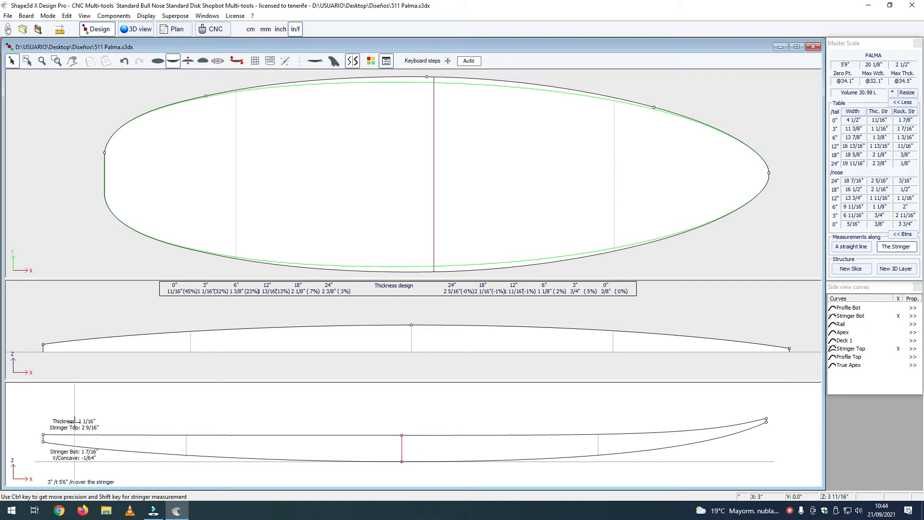
drag(75, 422, 70, 425)
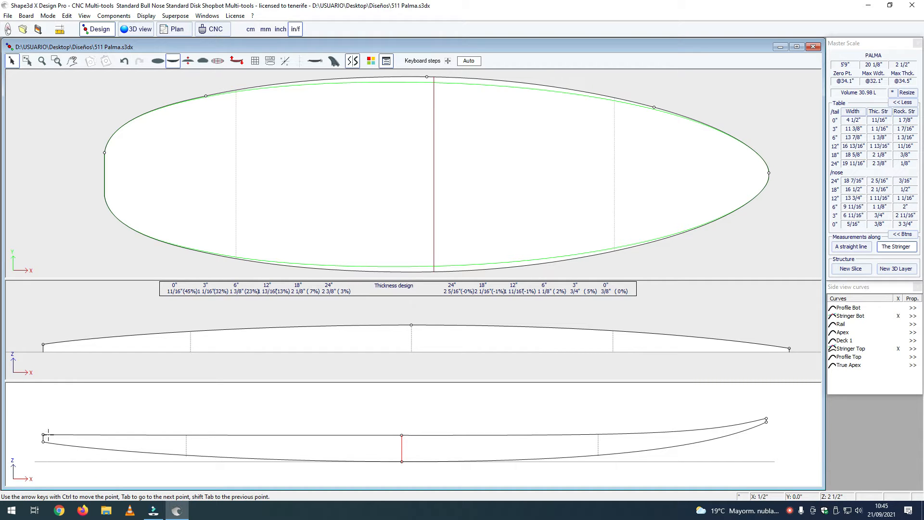
click(44, 434)
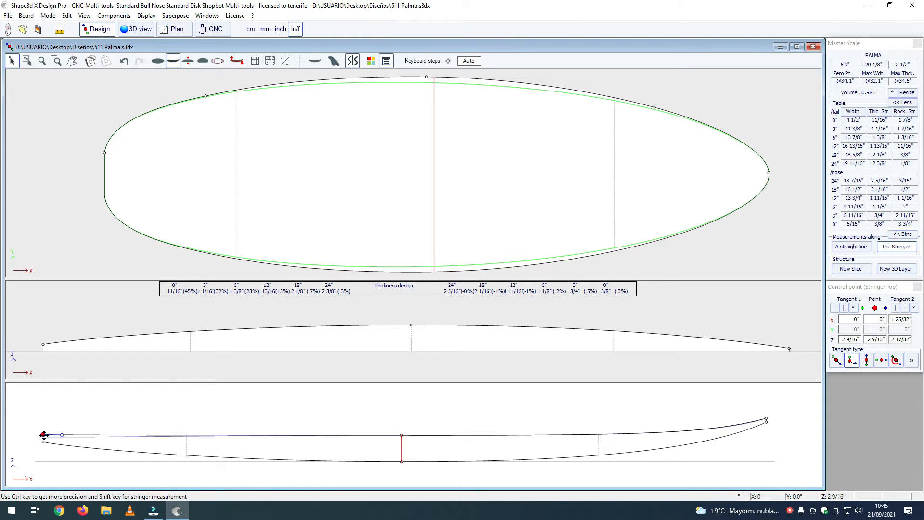
key(ctrl+Up)
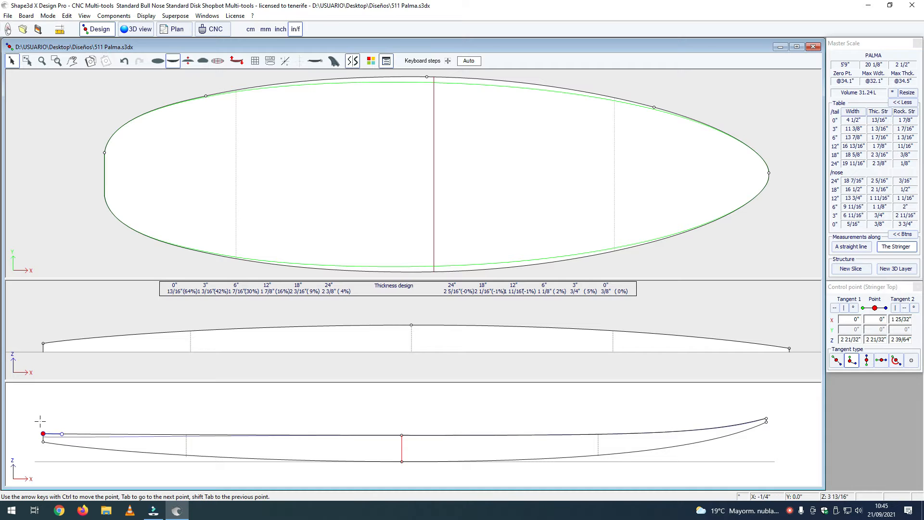
click(57, 421)
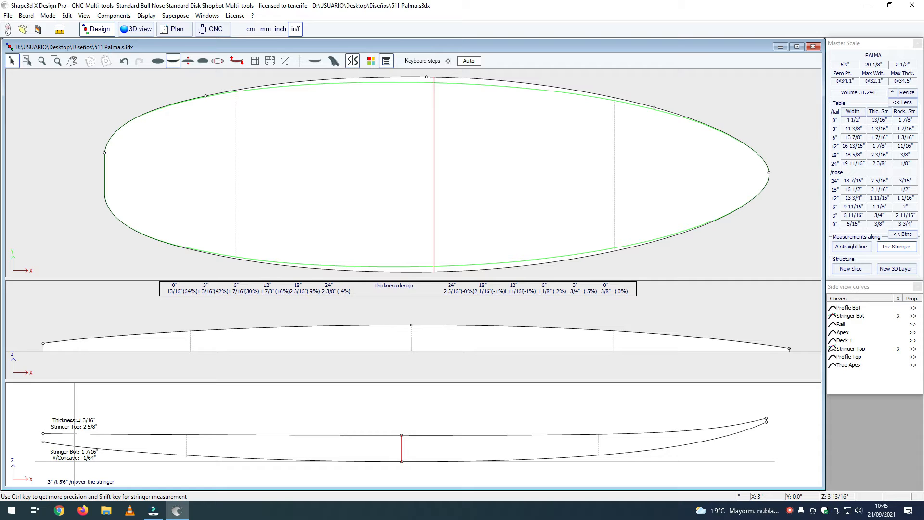
Lengthen the tangent of the top stringer's tail point to X 4 3/4" and measure the thickness about 3" from the tail.
click(43, 434)
drag(61, 434, 93, 434)
click(275, 424)
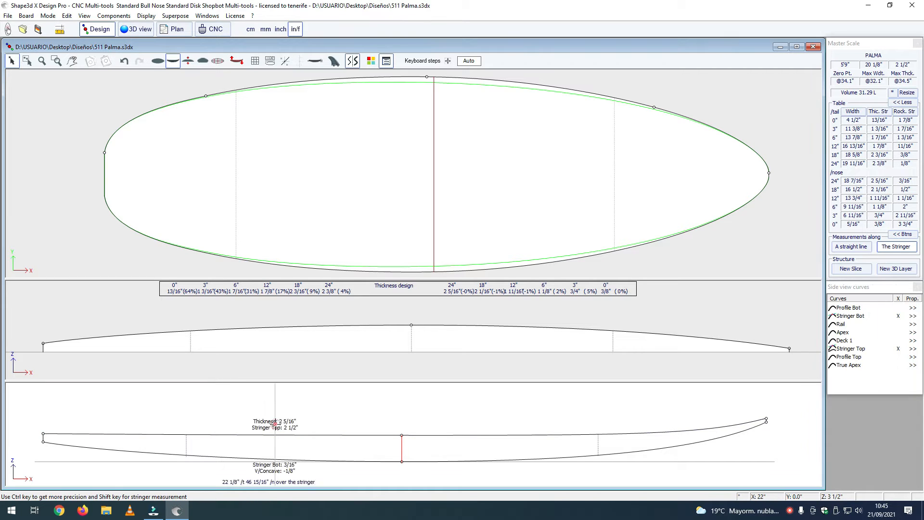
drag(19, 412, 76, 407)
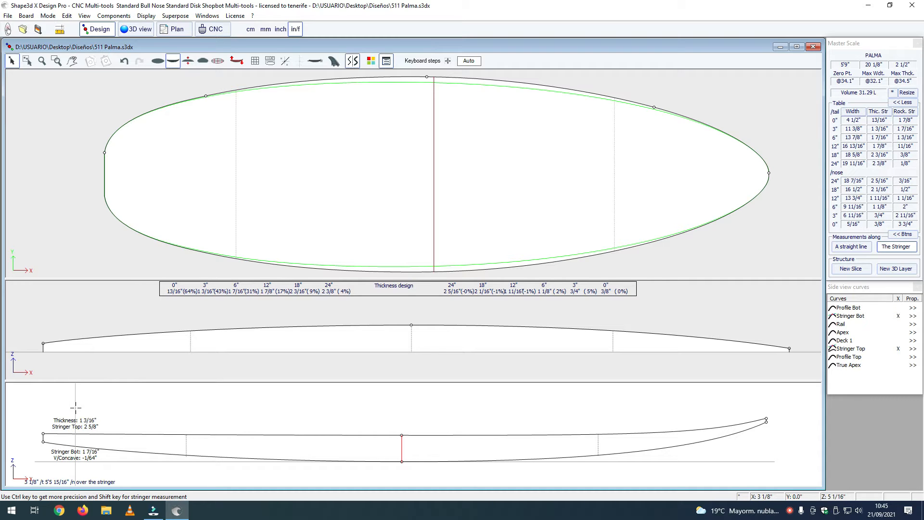
drag(75, 408, 74, 408)
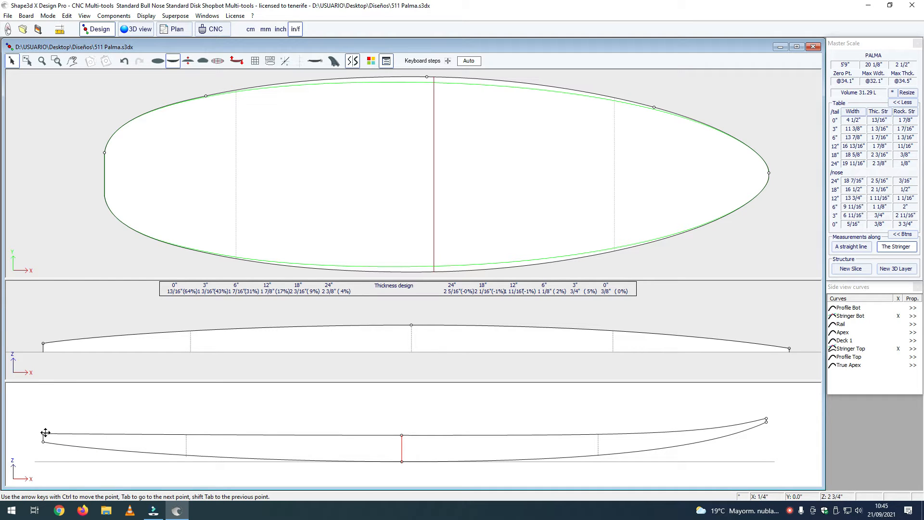
click(44, 433)
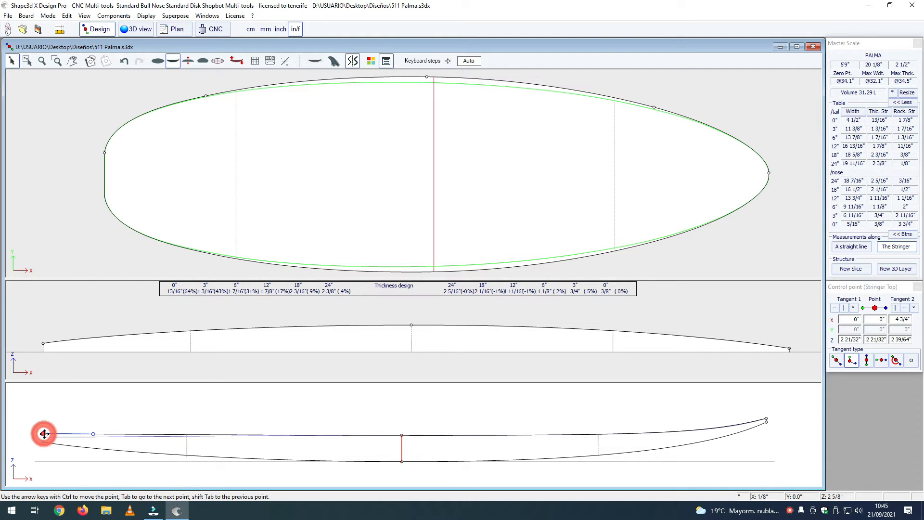
click(88, 416)
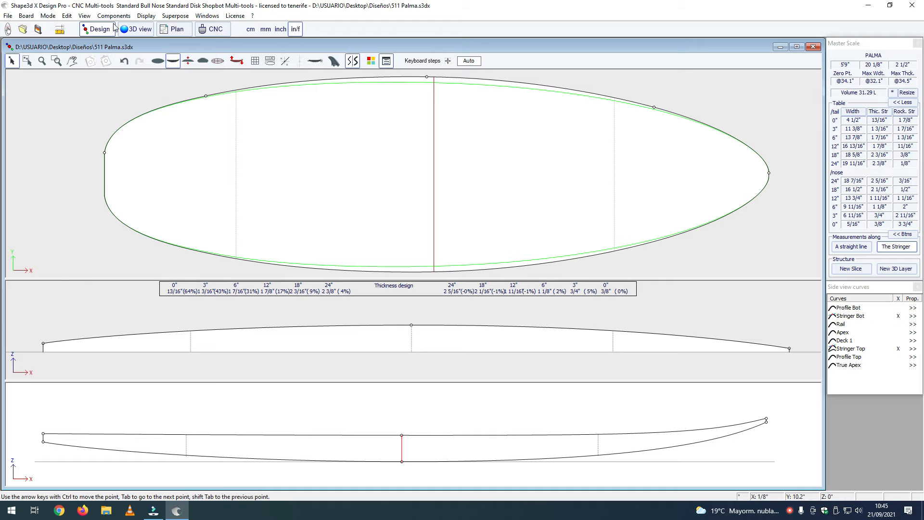
Examine the board's tail and deck shape in 3D with the plain shaded rendering.
click(136, 30)
drag(365, 295, 493, 345)
scroll(491, 345, up, 5)
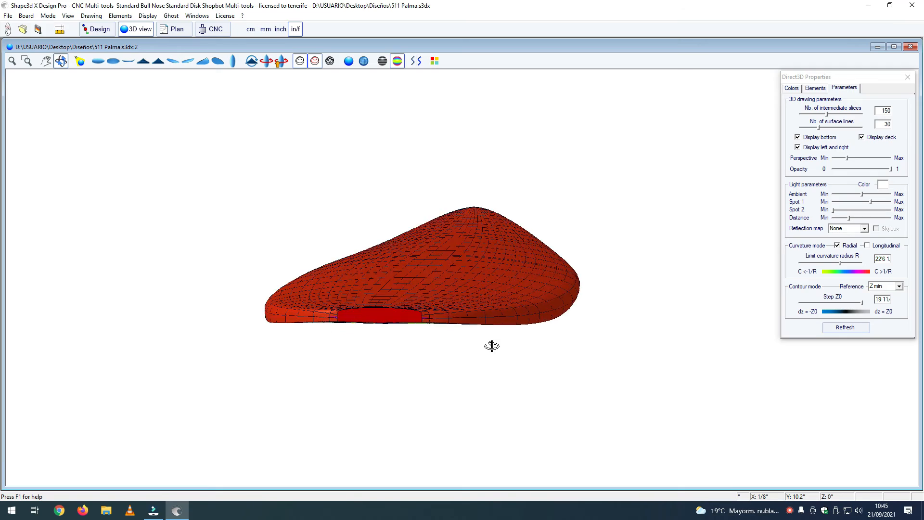
mouse_move(462, 330)
mouse_down()
mouse_move(501, 330)
mouse_move(465, 333)
mouse_move(471, 352)
mouse_move(449, 331)
mouse_up()
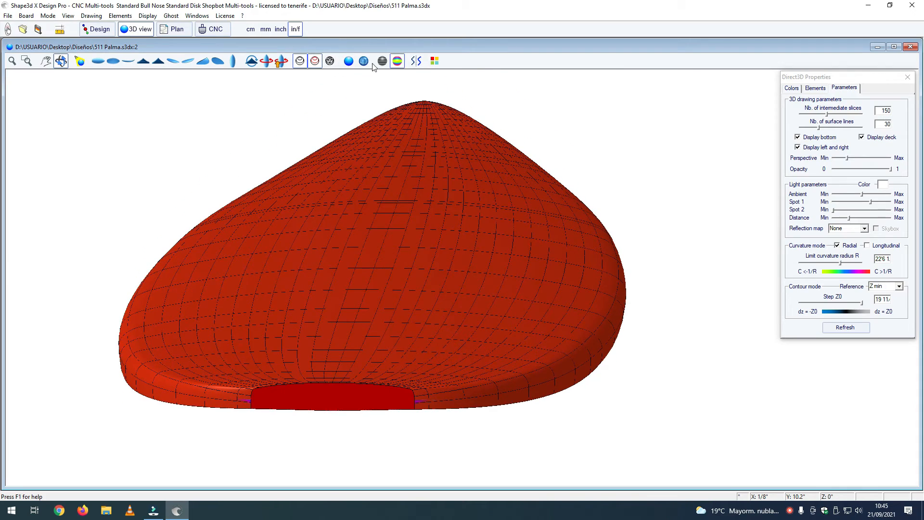
click(349, 60)
mouse_move(363, 325)
mouse_down()
mouse_move(355, 318)
mouse_move(368, 330)
mouse_move(388, 322)
mouse_move(377, 334)
mouse_up()
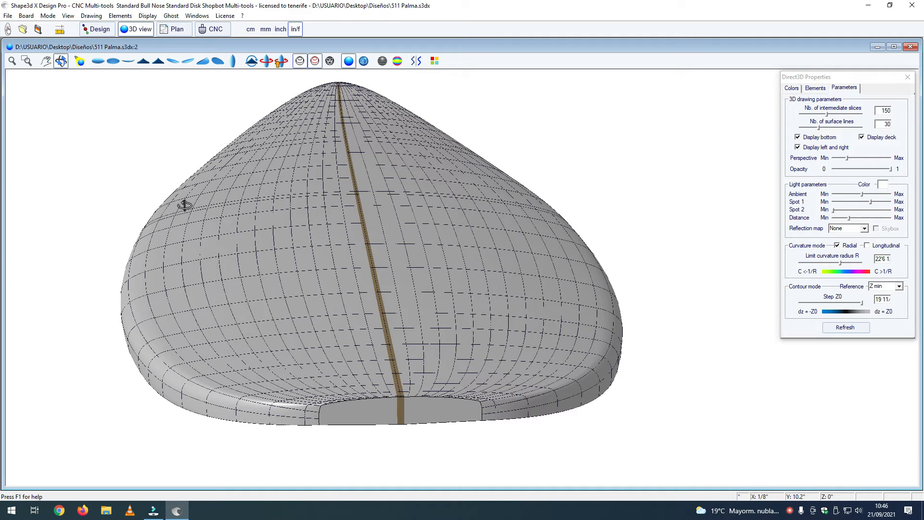
drag(226, 150, 227, 153)
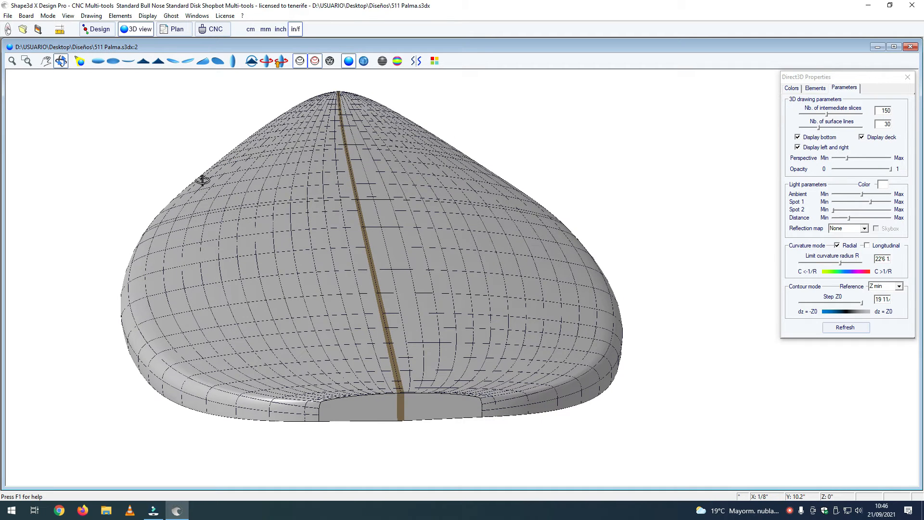
drag(370, 314, 376, 288)
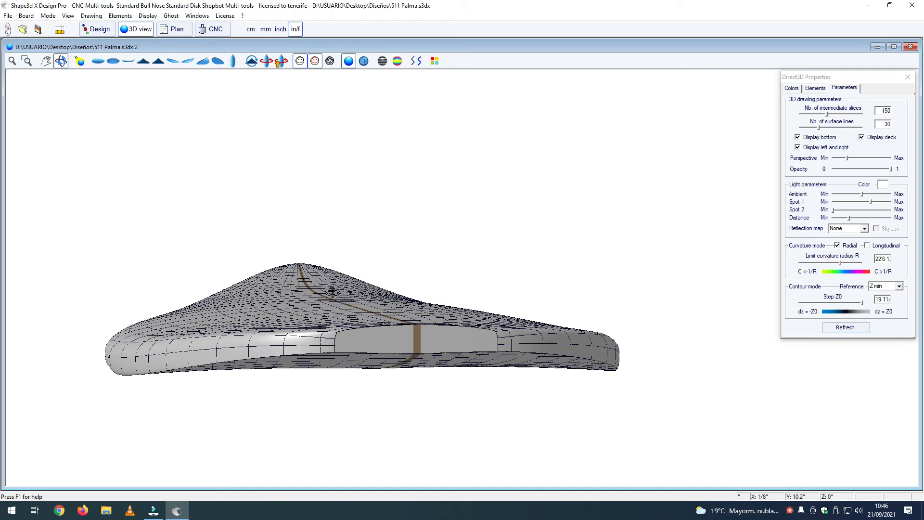
Back in the 2D design, extend the tail-side tangent of the top stringer's middle point to X 16 3/8".
click(93, 30)
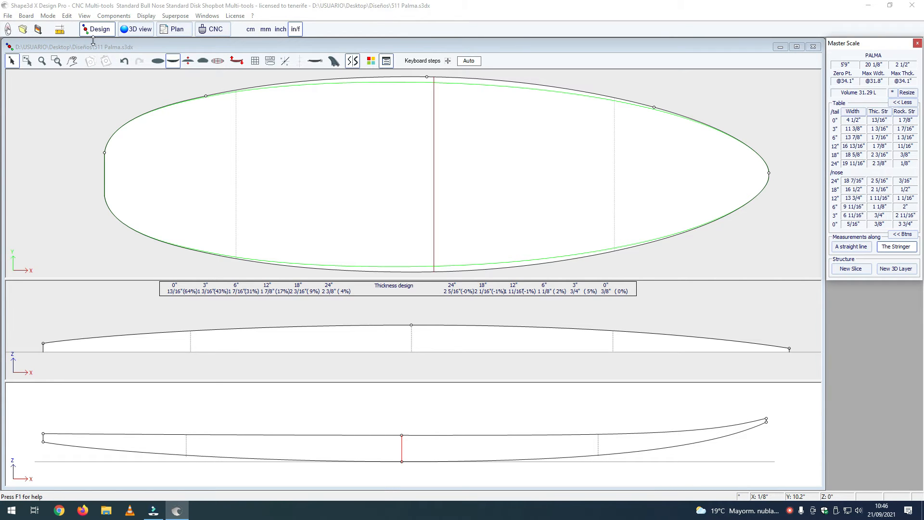
click(33, 424)
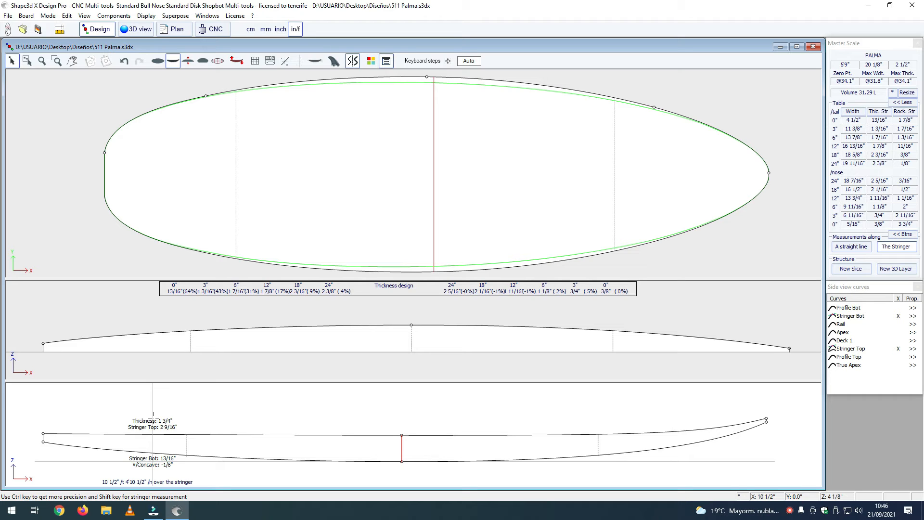
drag(153, 418, 153, 418)
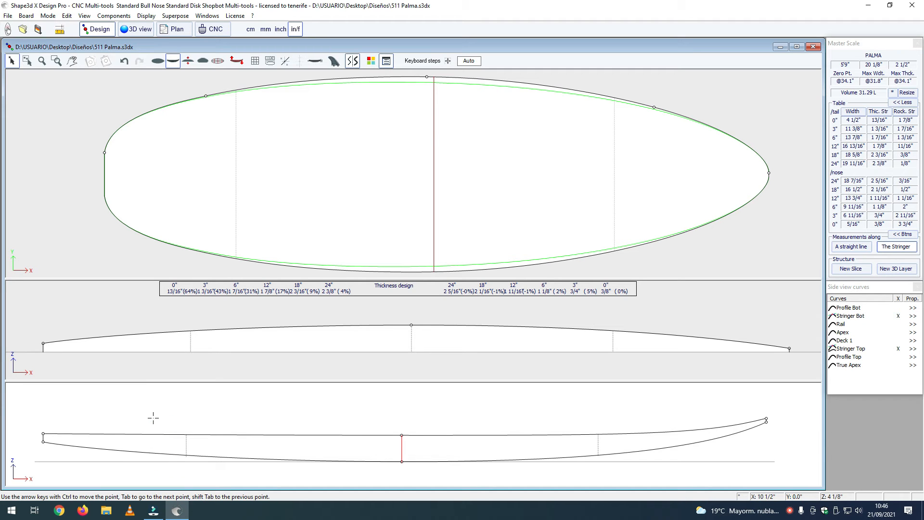
click(402, 435)
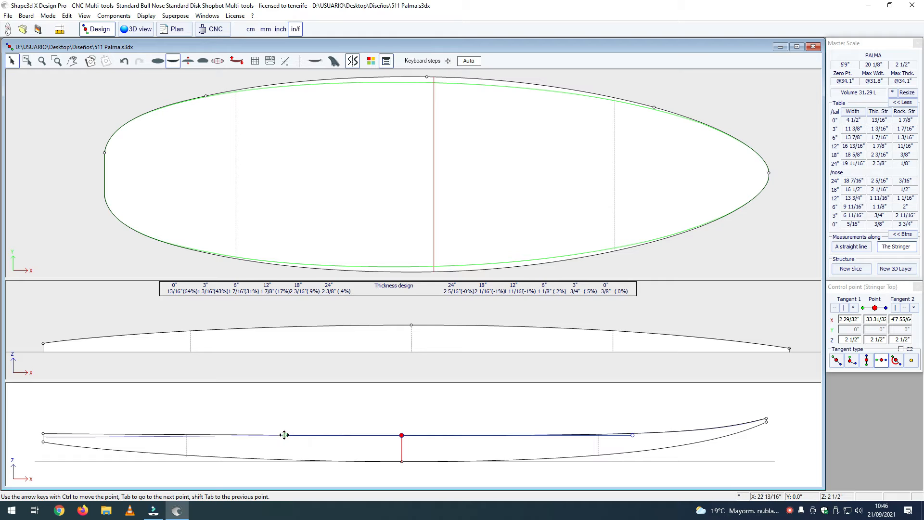
drag(285, 435, 216, 435)
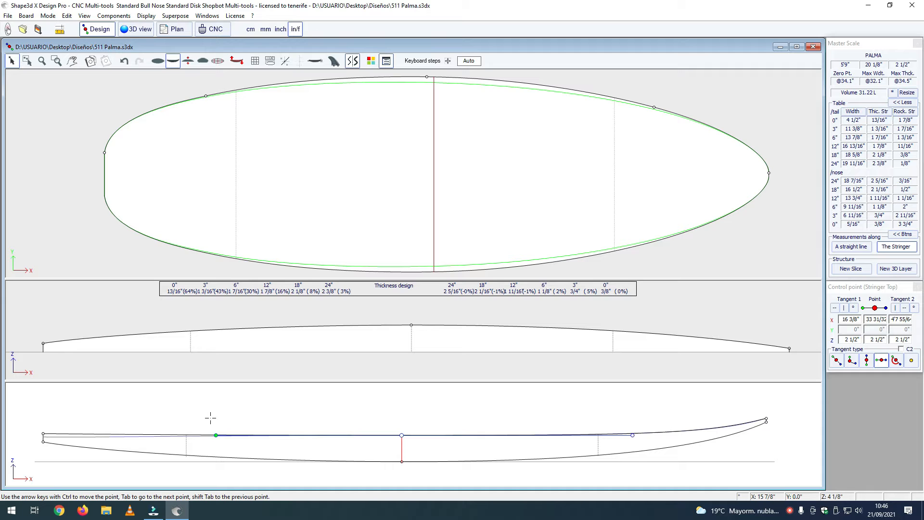
click(211, 418)
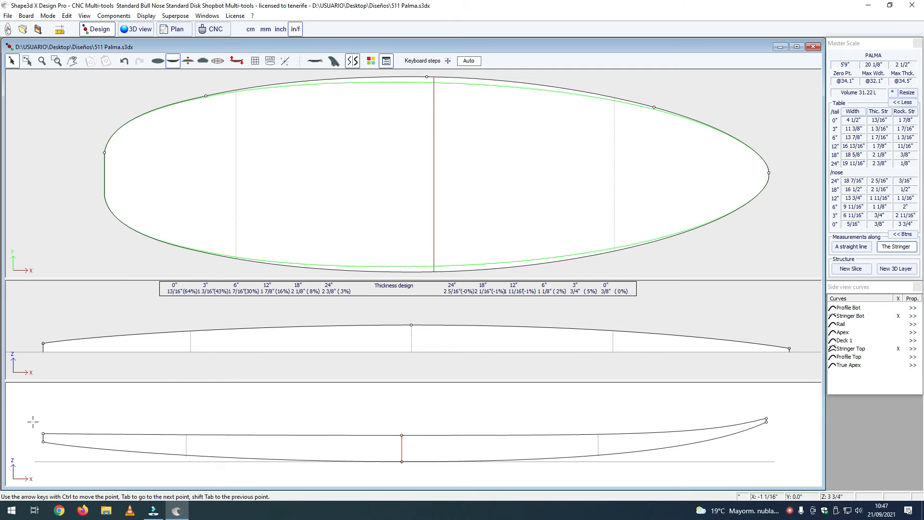
Measure the board's thickness about 10 1/2" from the tail in the side profile.
drag(33, 425, 152, 426)
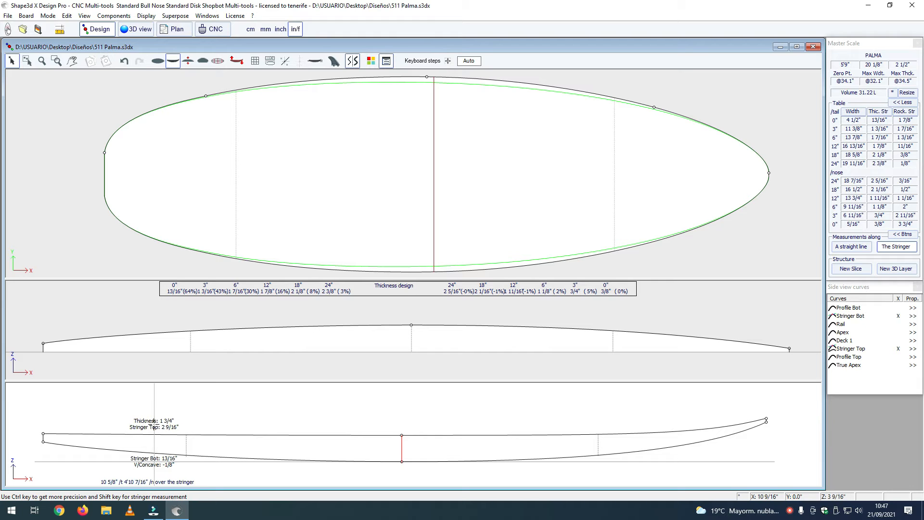
drag(152, 427, 153, 427)
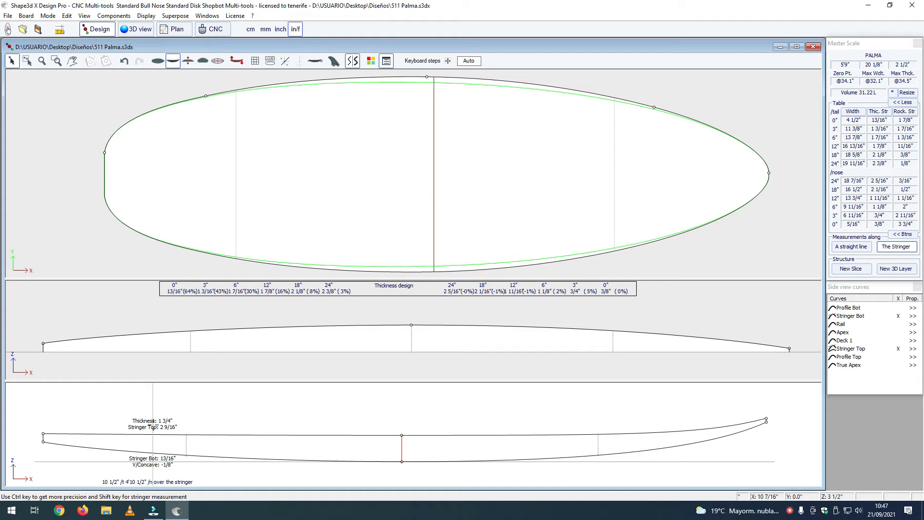
click(47, 442)
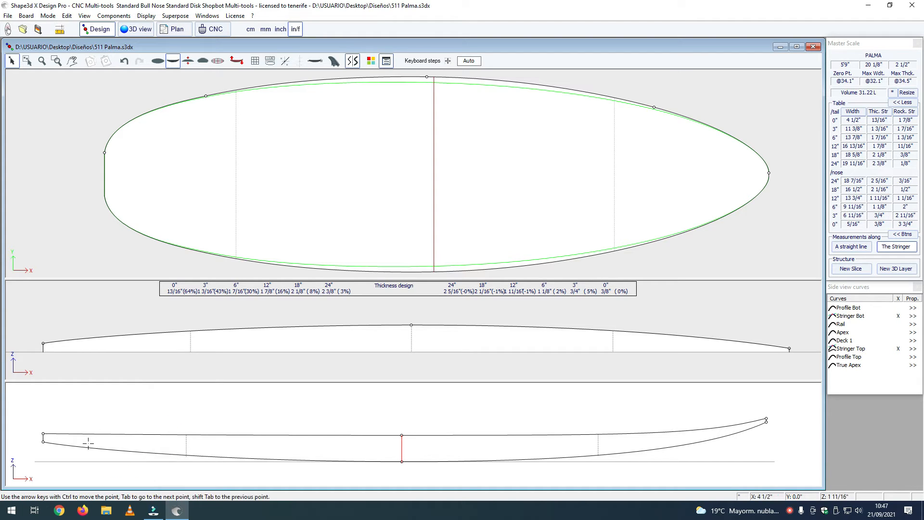
Raise the top stringer's tail point to Z 2 3/4" and measure the board's thickness about 10 1/2" from the tail.
click(43, 434)
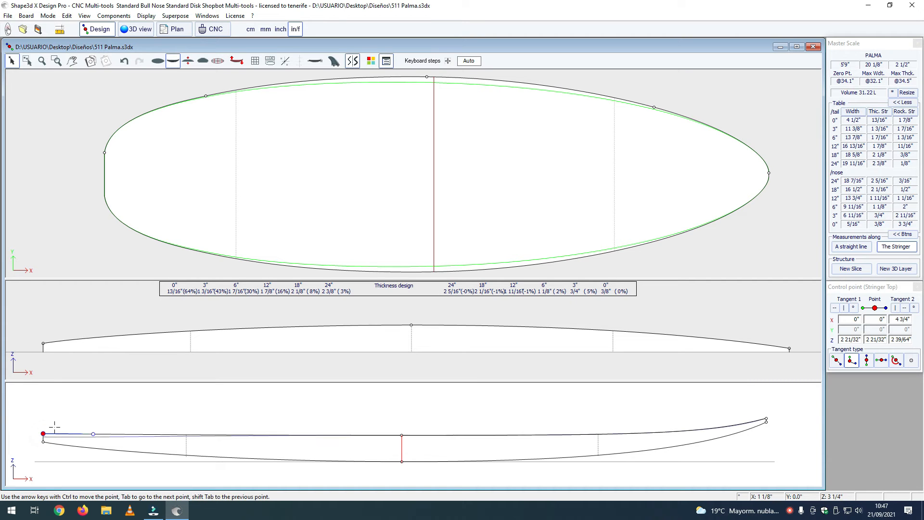
key(ctrl+Up)
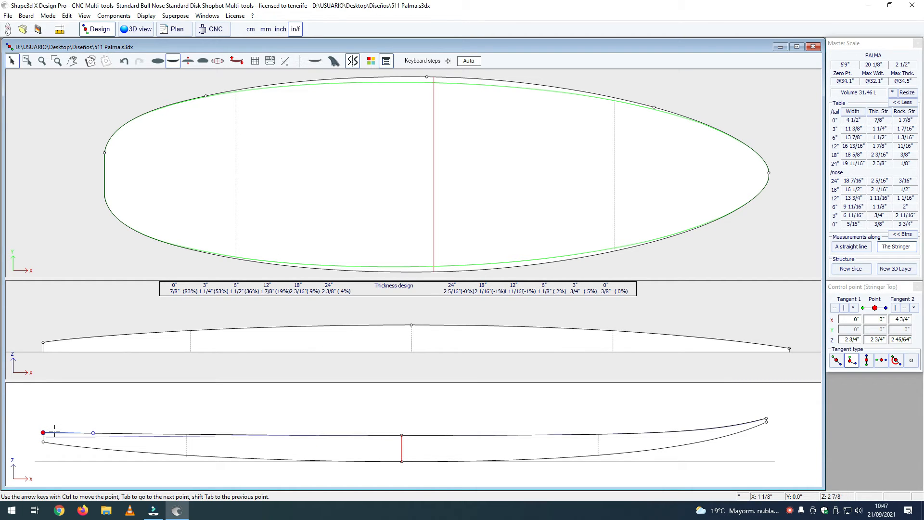
click(89, 410)
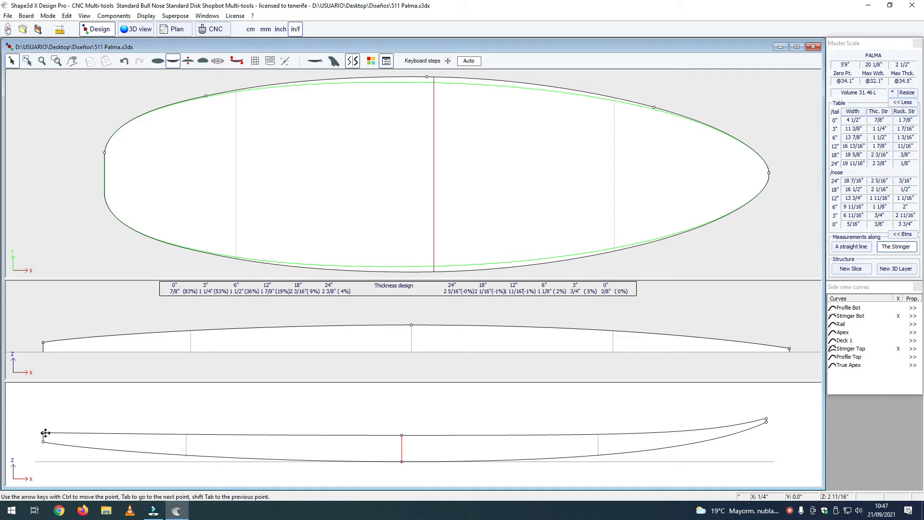
drag(48, 424, 89, 419)
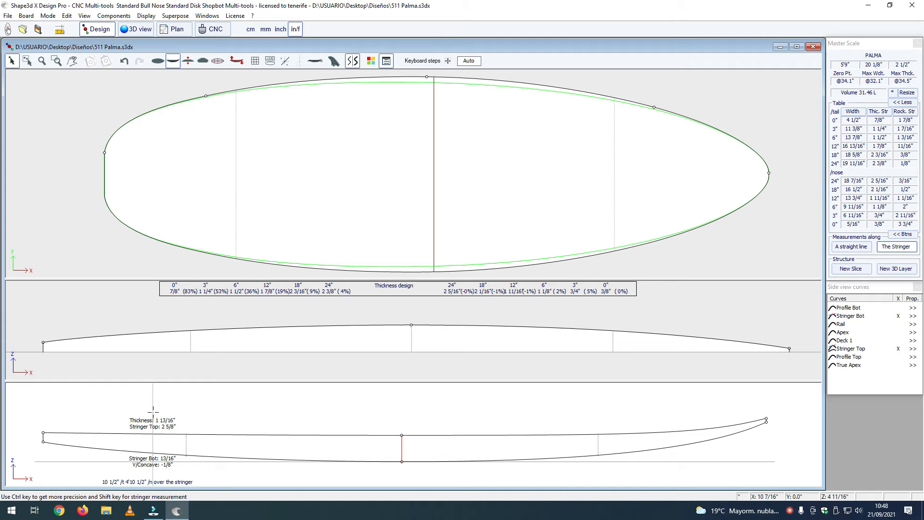
Raise the tangent handle of the top stringer's tail point to Z 2 51/64".
click(45, 432)
click(94, 435)
drag(95, 434, 94, 432)
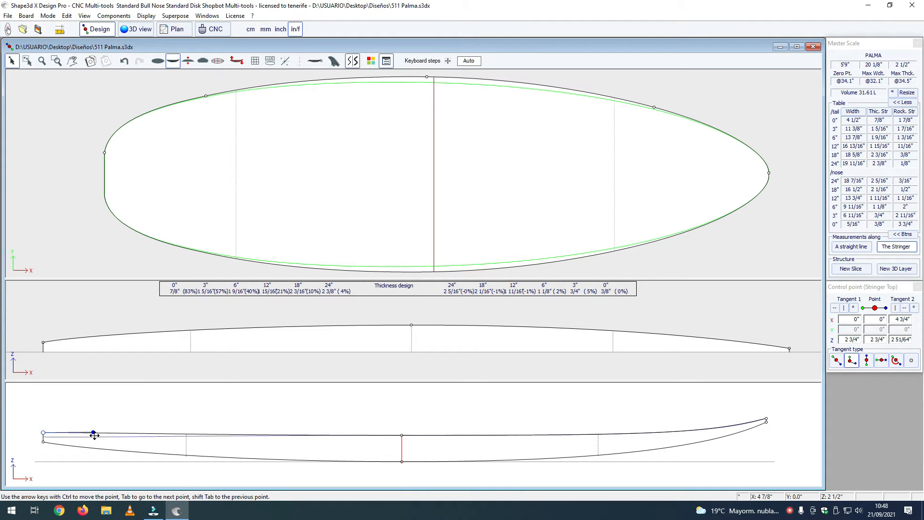
click(128, 402)
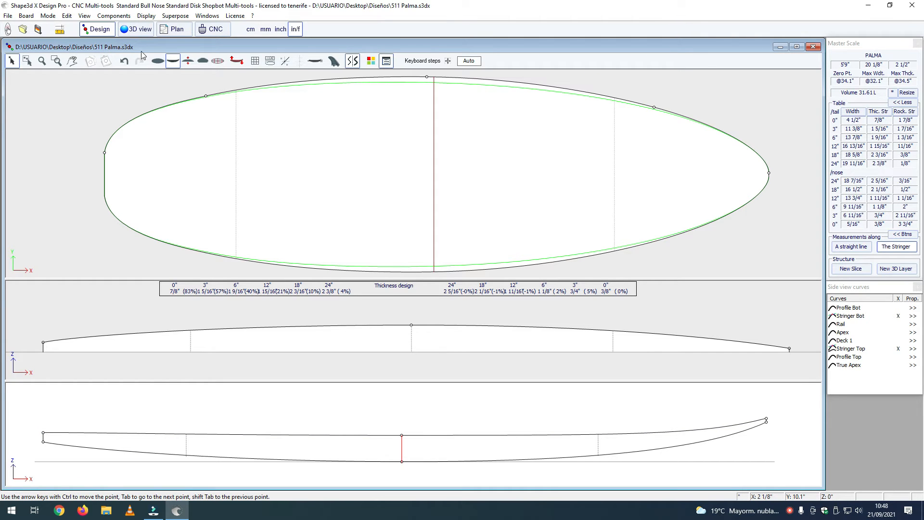
Check the tail block and deck shape in 3D from the tail end, then return to the 2D design.
click(136, 29)
drag(336, 303, 311, 304)
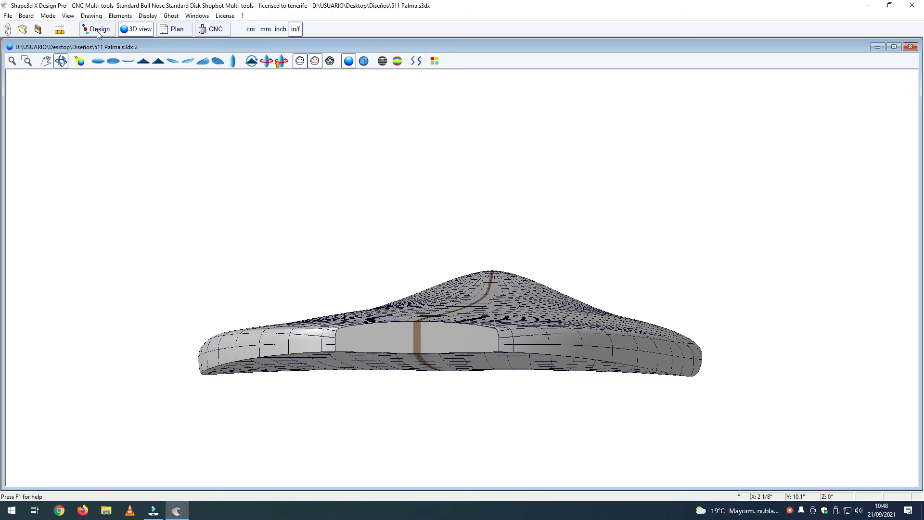
click(98, 29)
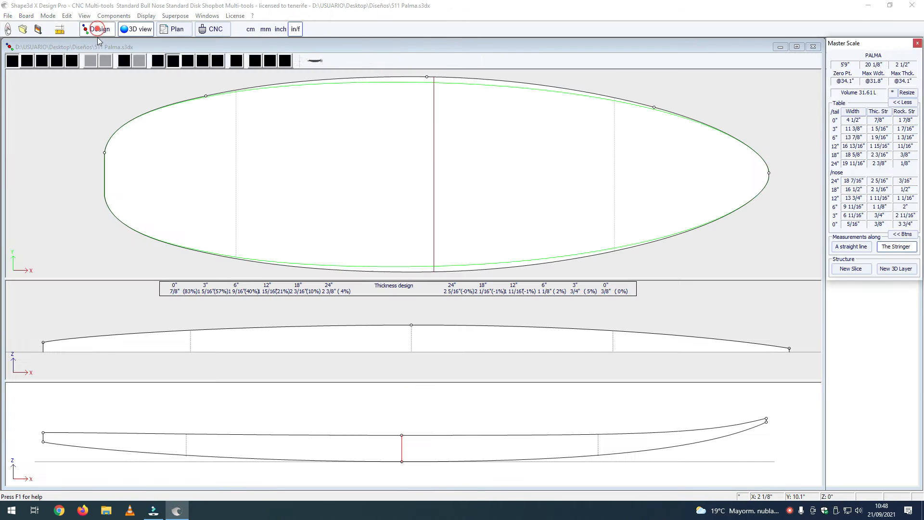
click(28, 424)
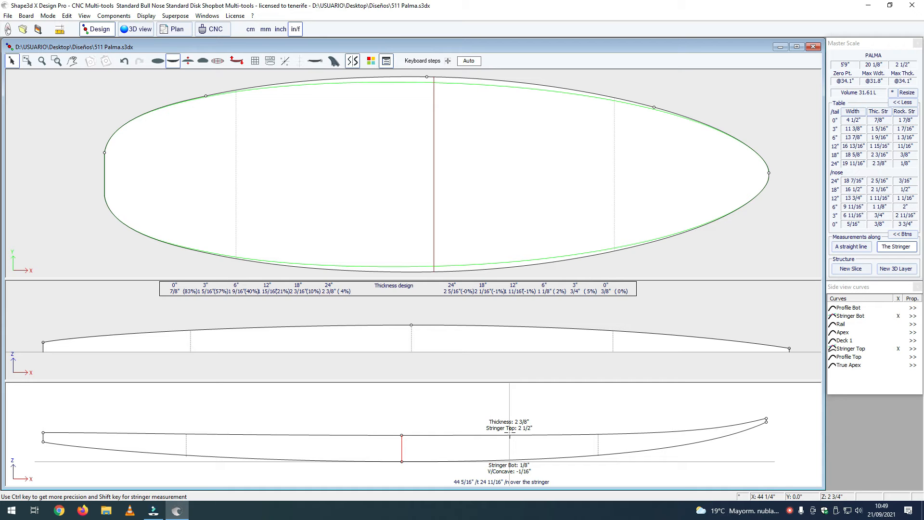
Measure the board's thickness in the side profile about 24", 12" and 3" from the nose.
click(510, 423)
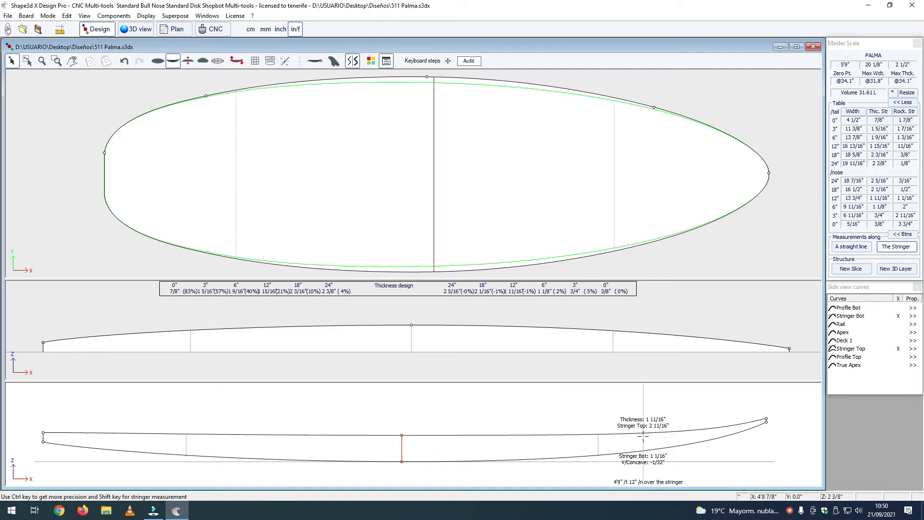
drag(643, 436, 642, 436)
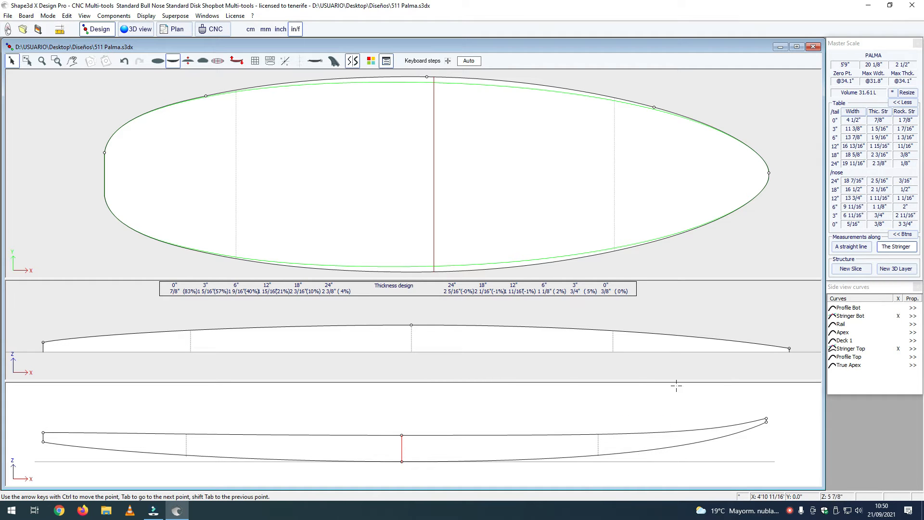
drag(781, 413, 736, 423)
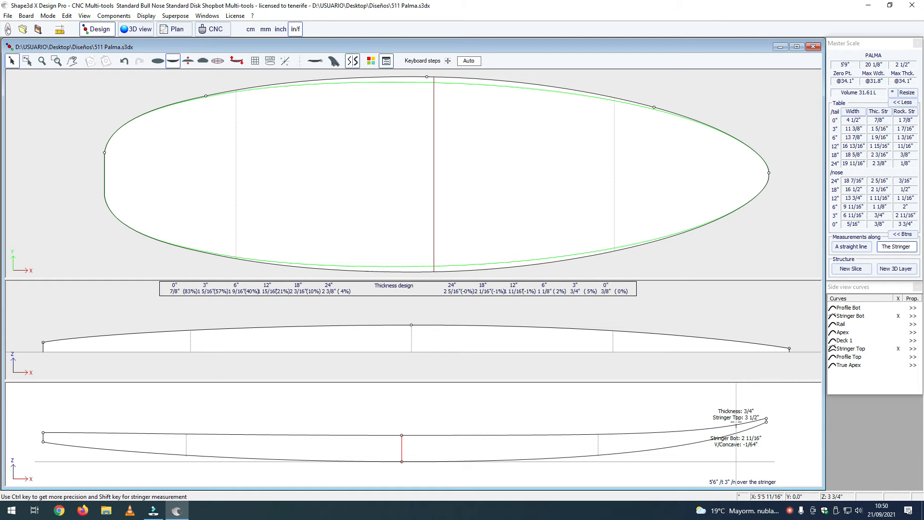
drag(736, 422, 706, 432)
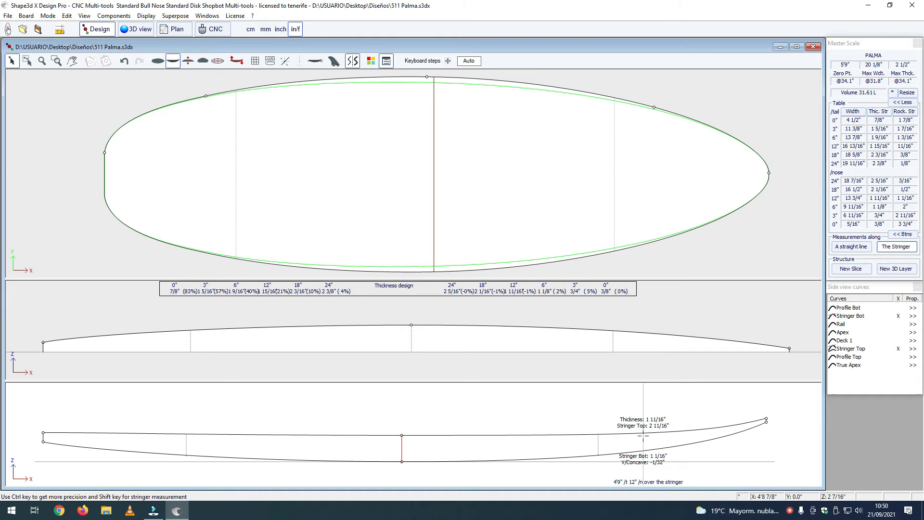
Raise the nose point of the top stringer curve to Z 4 3/16".
click(766, 419)
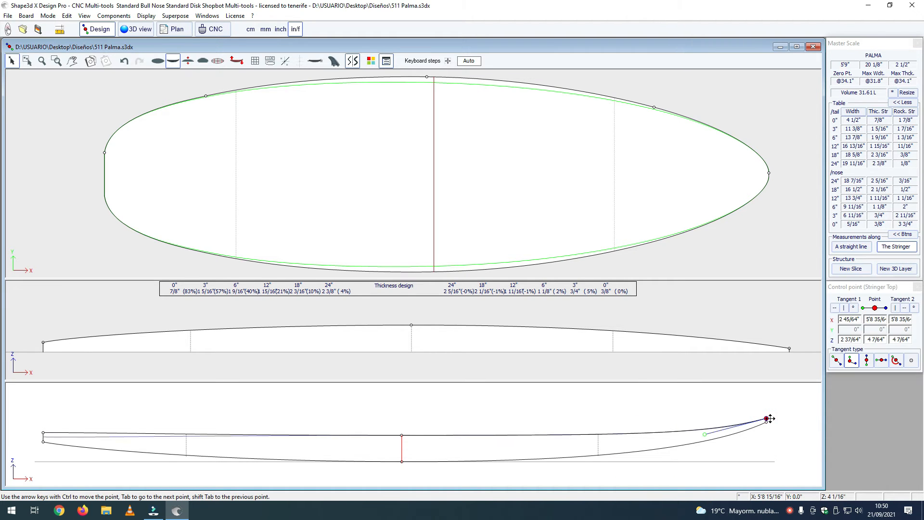
key(ctrl+Up)
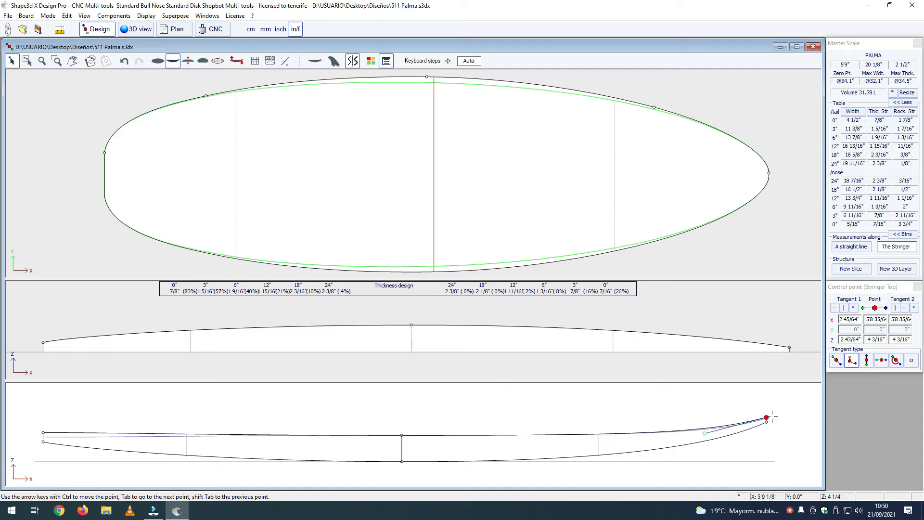
click(813, 409)
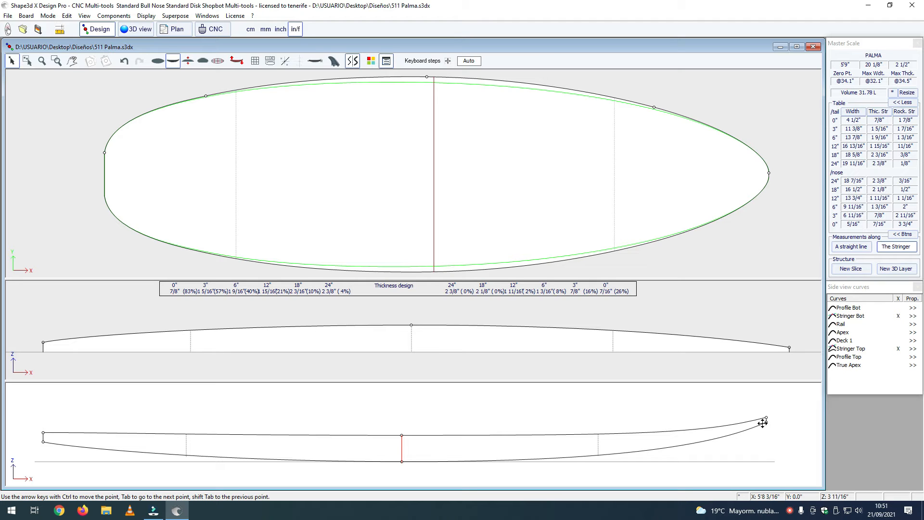
Show the cross-section slices and move the middle slice to the outline's wide point, about 33 5/16" from the tail.
click(108, 321)
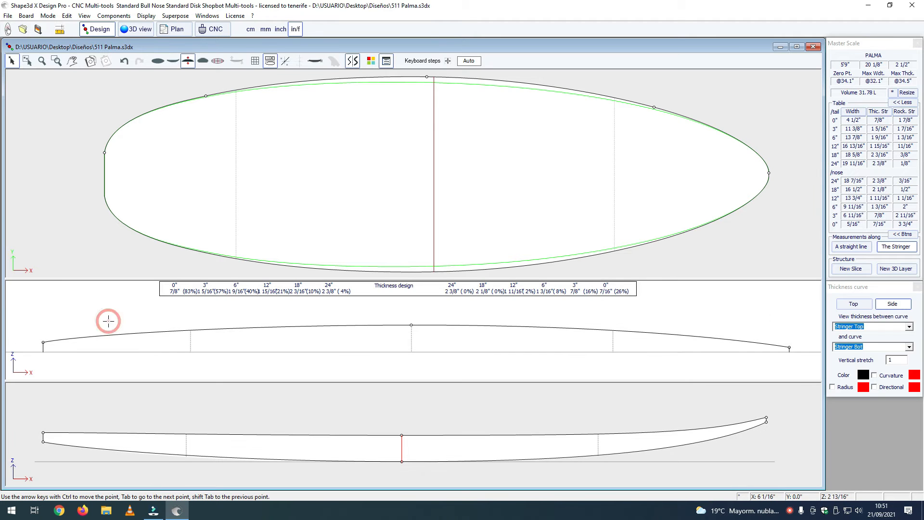
click(203, 62)
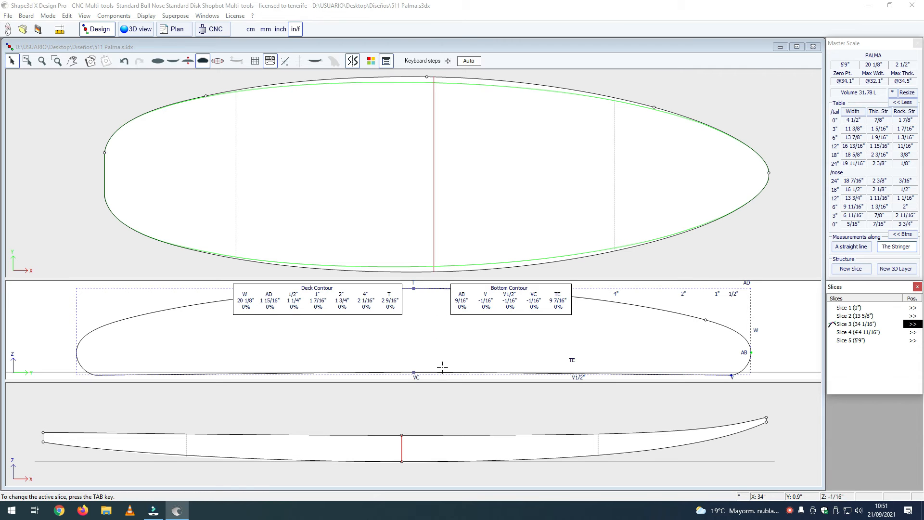
click(433, 180)
drag(433, 179, 427, 183)
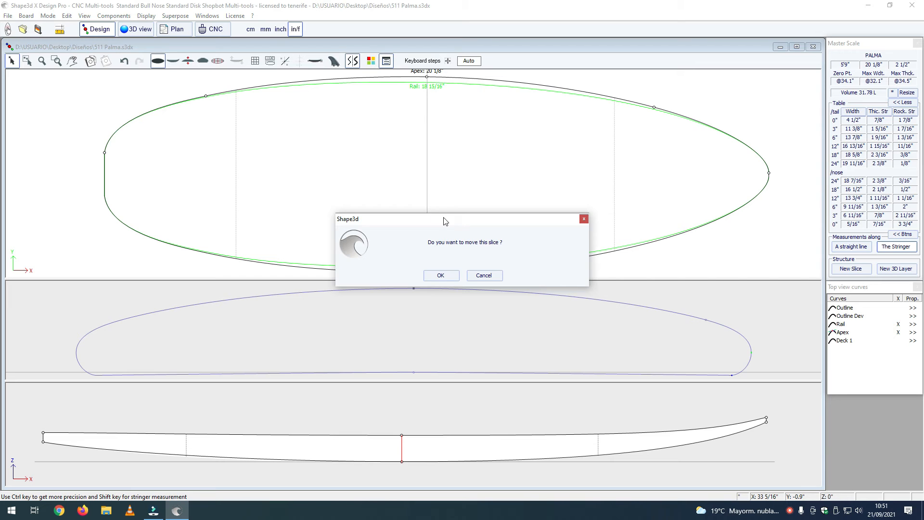
click(441, 275)
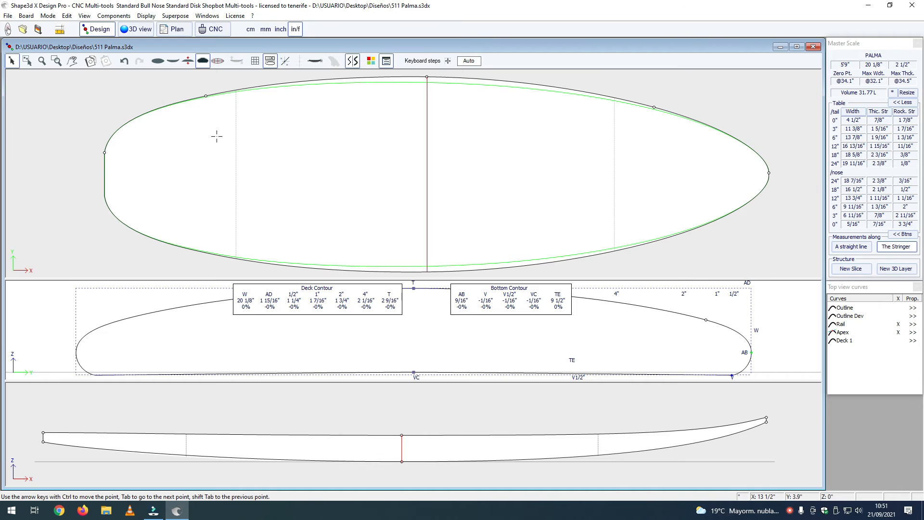
Delete the tail-side slice located 13 5/8" from the tail.
drag(88, 118, 236, 120)
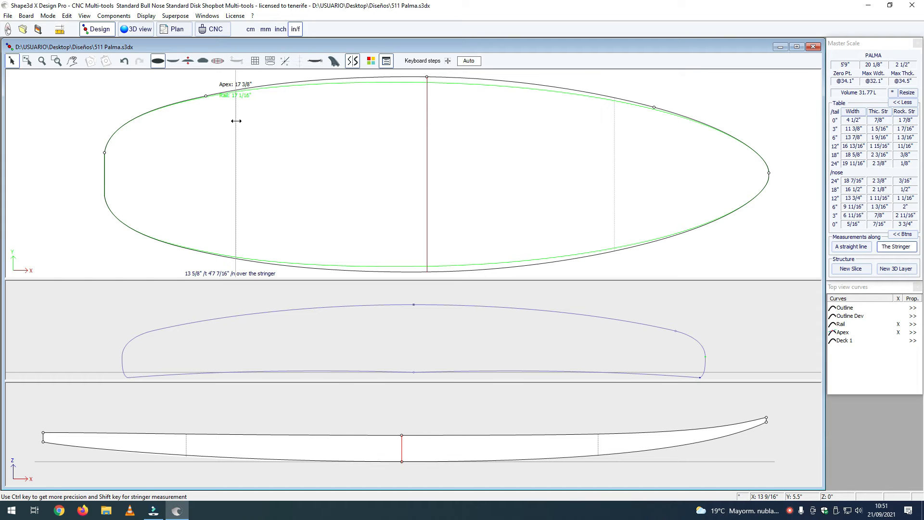
click(236, 120)
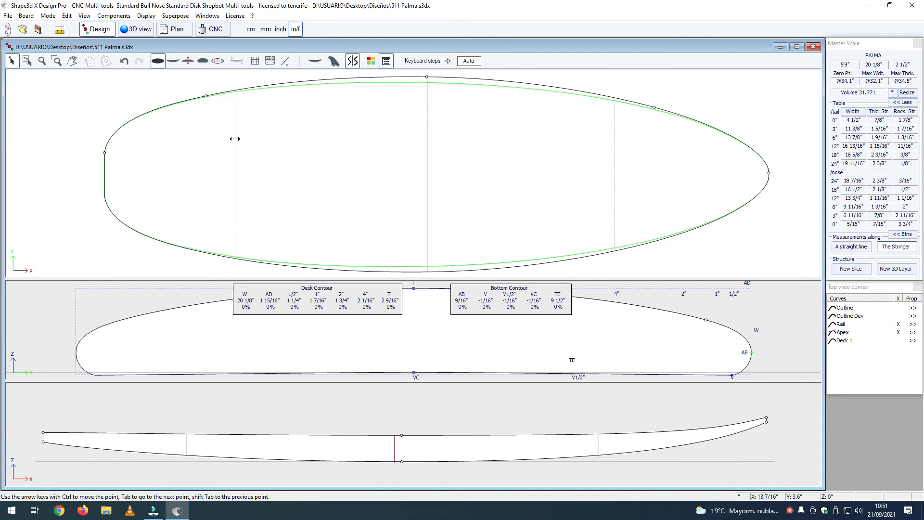
click(235, 139)
right_click(236, 139)
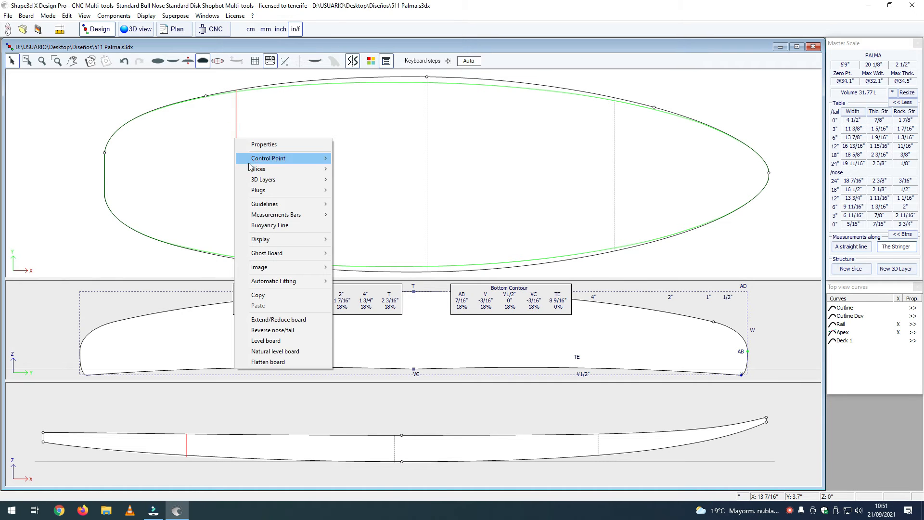
mouse_move(251, 171)
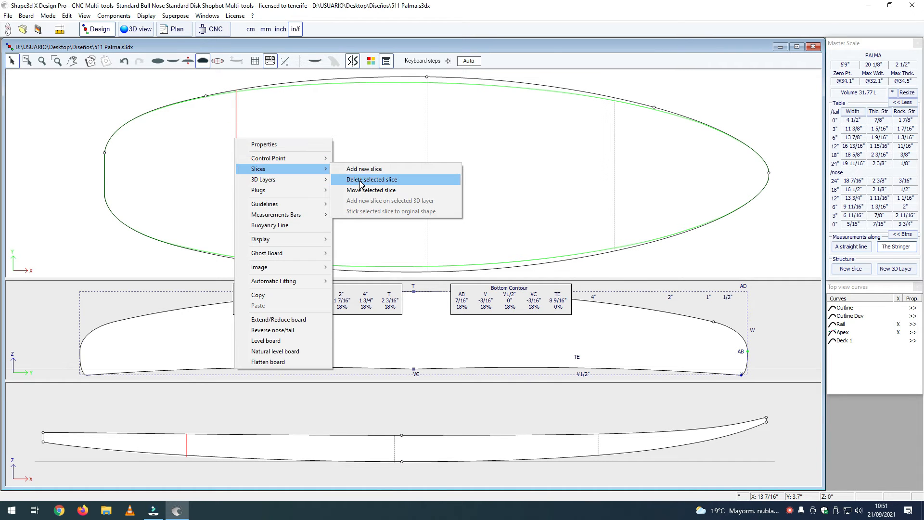
click(361, 181)
click(441, 277)
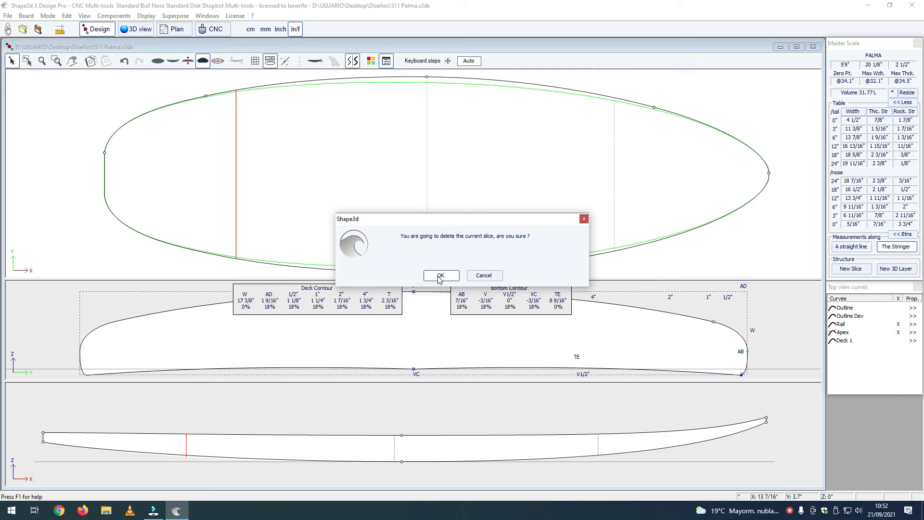
Add a new slice between the 12" and 18" stations, with its position measured from the tail.
right_click(239, 153)
mouse_move(254, 183)
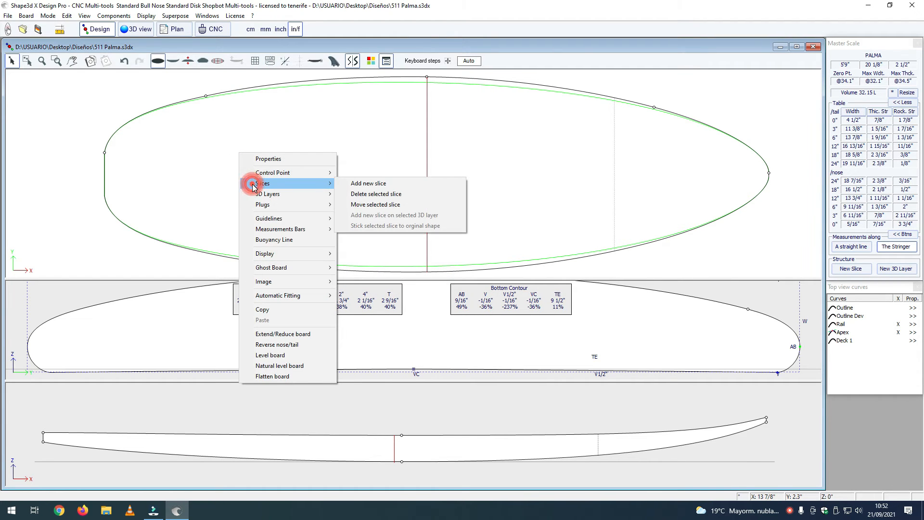
click(369, 184)
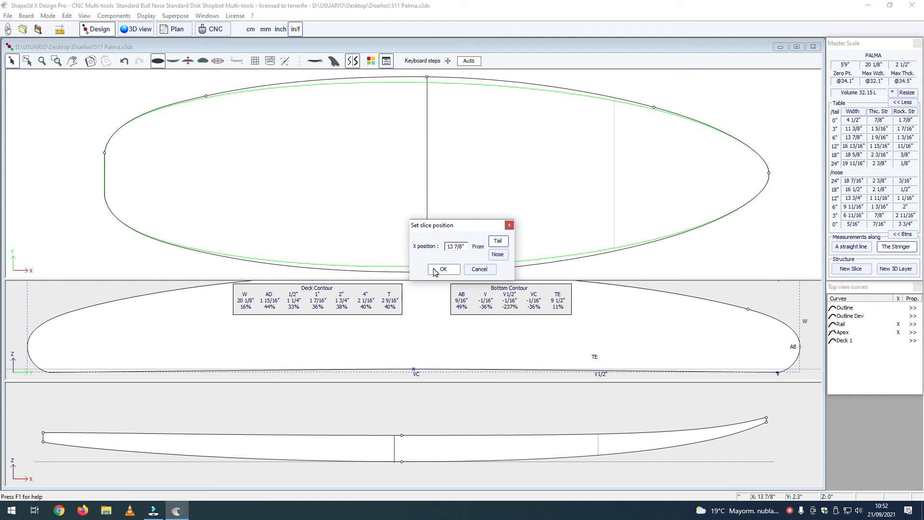
click(463, 247)
click(443, 269)
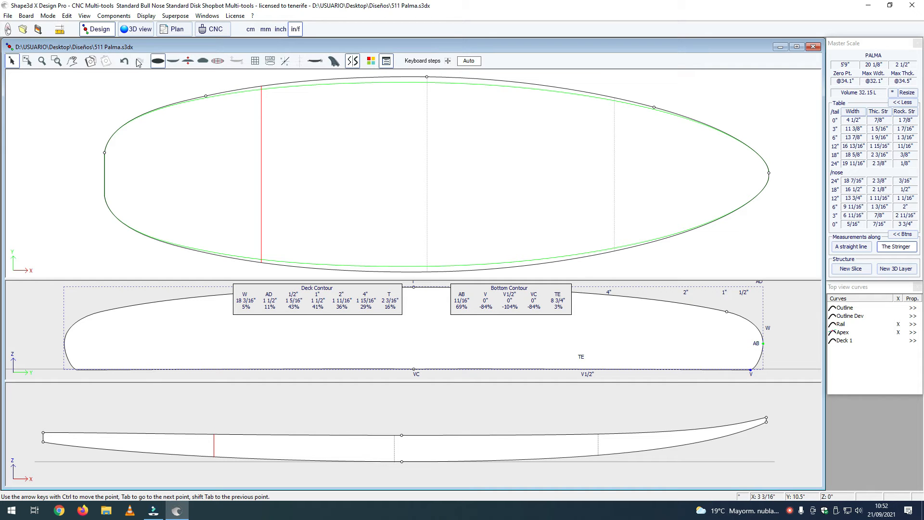
Add another slice with its position set to 3" from the tail.
right_click(124, 138)
mouse_move(138, 171)
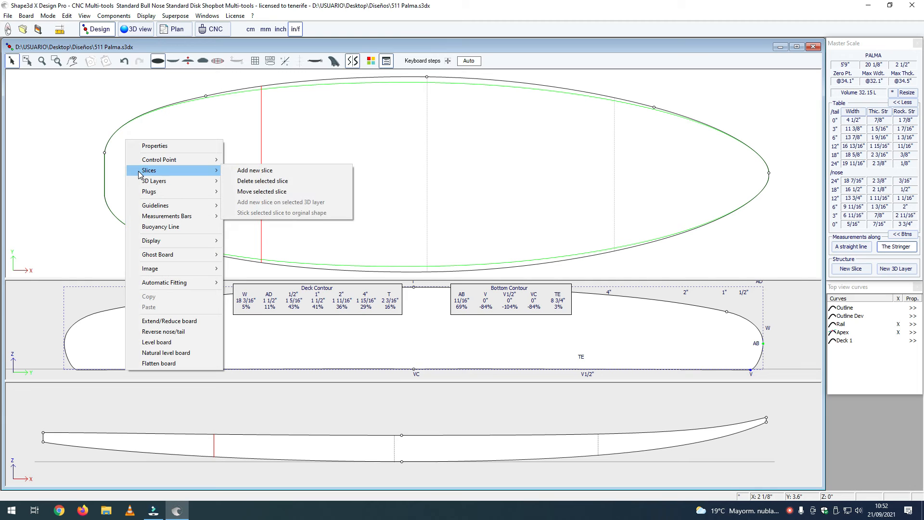
click(258, 173)
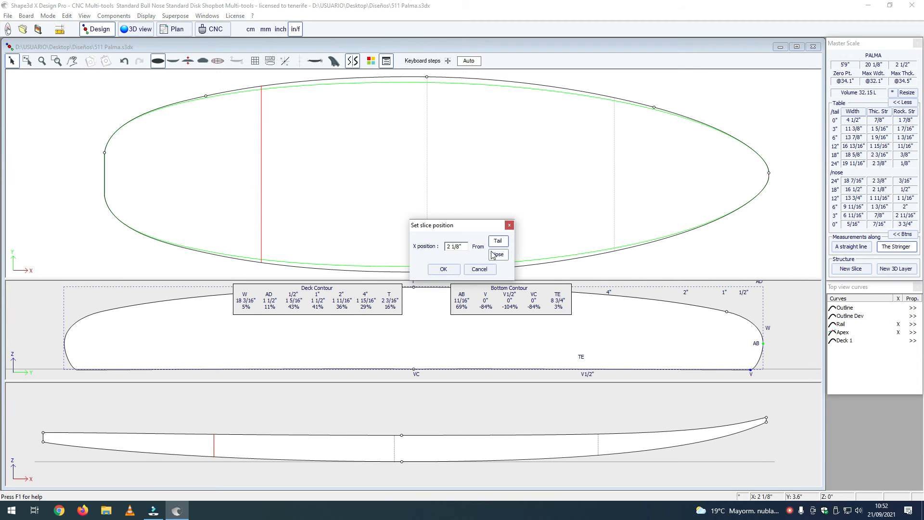
click(459, 247)
key(BackSpace)
key(BackSpace)
text(3)
click(447, 270)
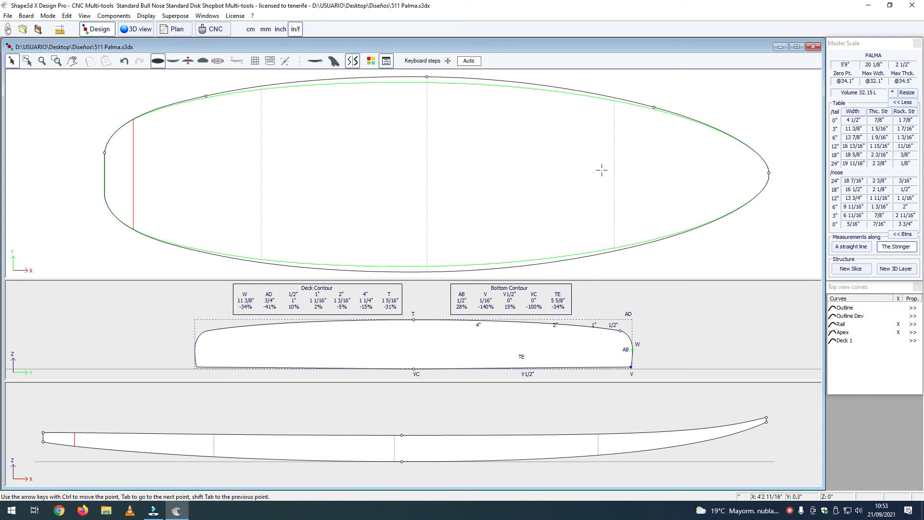
Delete the nose-side slice located about 4'4 5/8" from the tail.
click(616, 166)
double_click(615, 166)
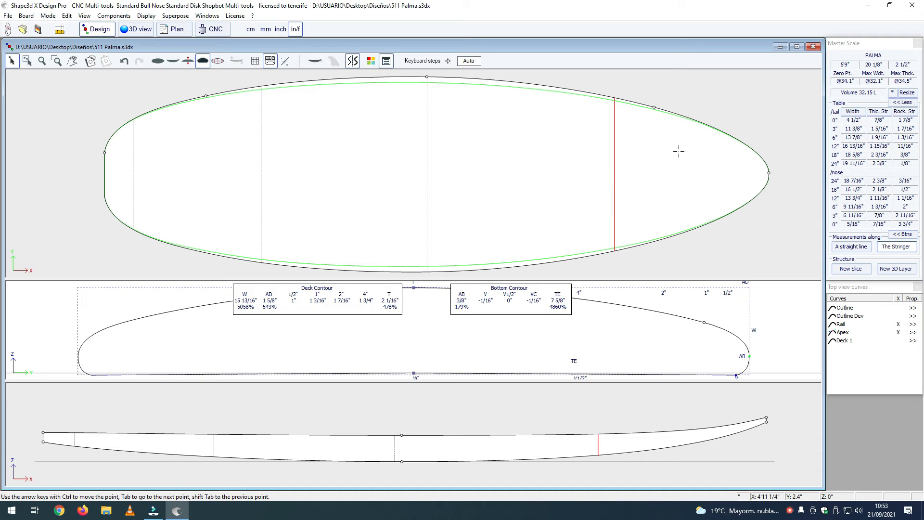
right_click(616, 161)
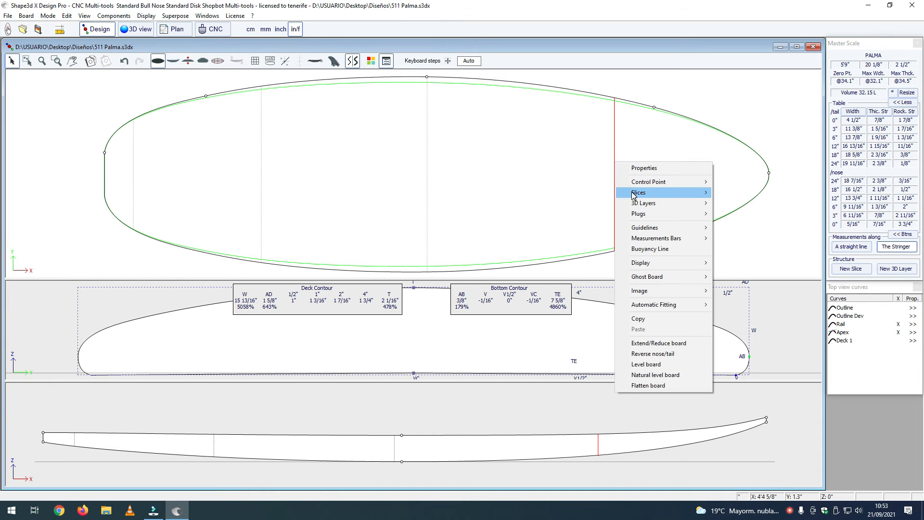
mouse_move(635, 192)
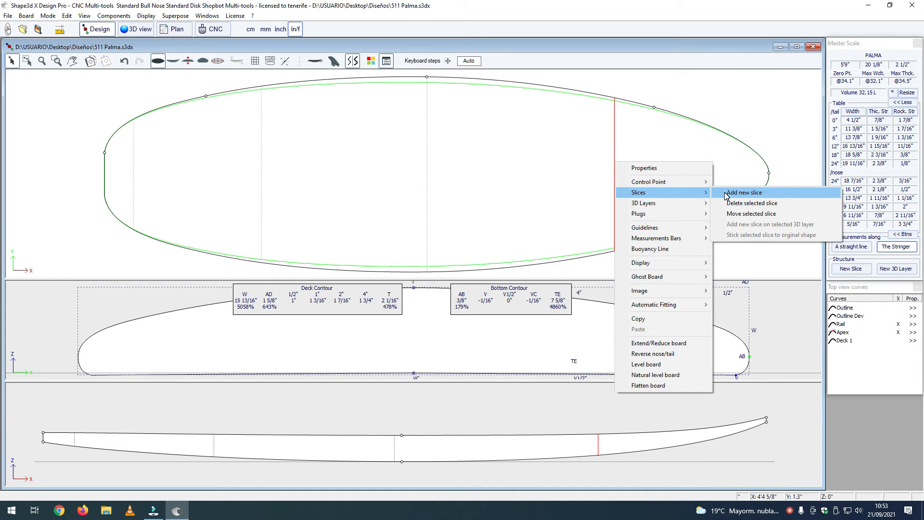
click(751, 203)
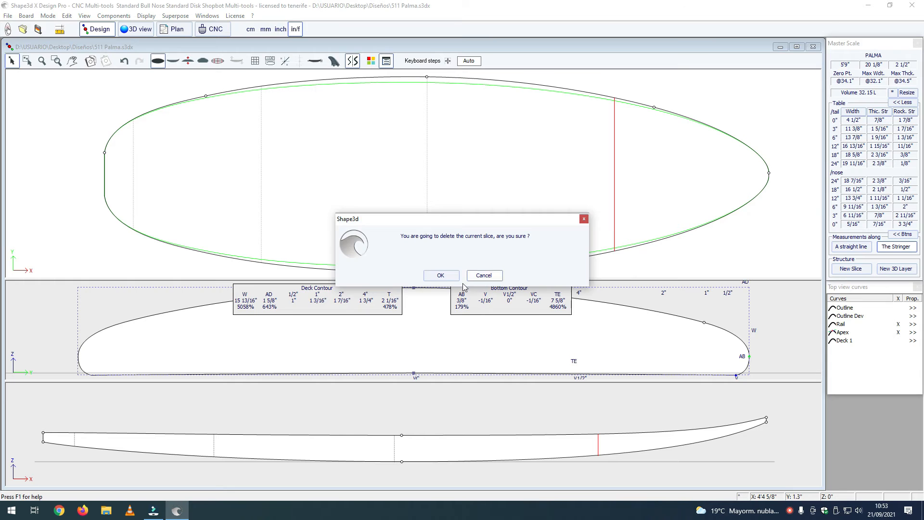
click(445, 279)
Add a new slice near the nose with its position set to 12" from the nose.
right_click(630, 160)
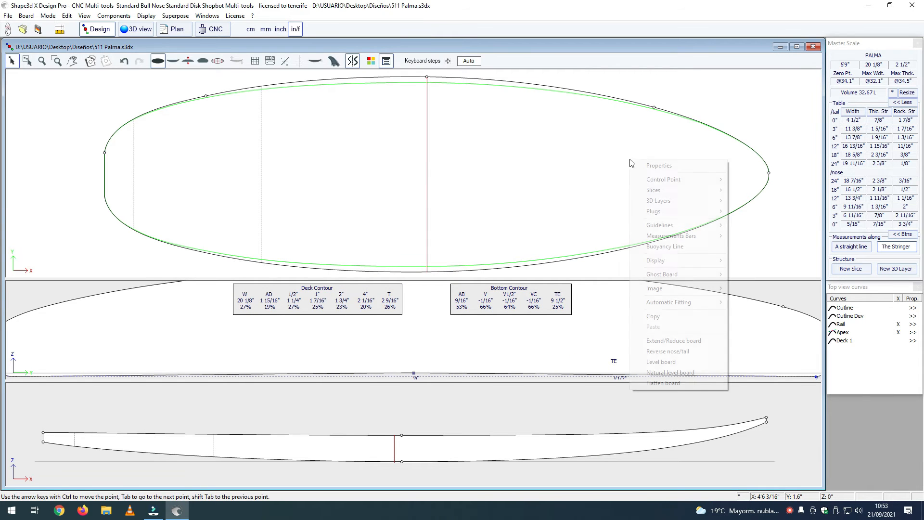
mouse_move(660, 190)
click(739, 191)
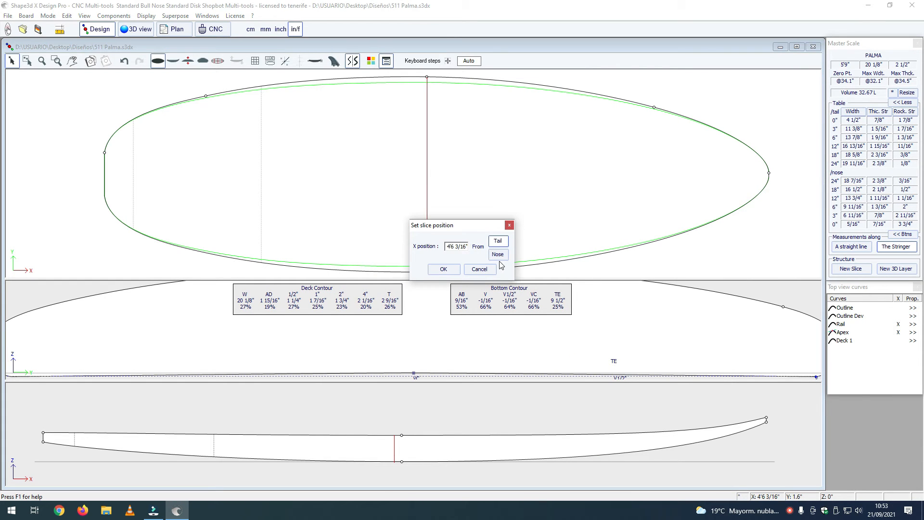
click(499, 255)
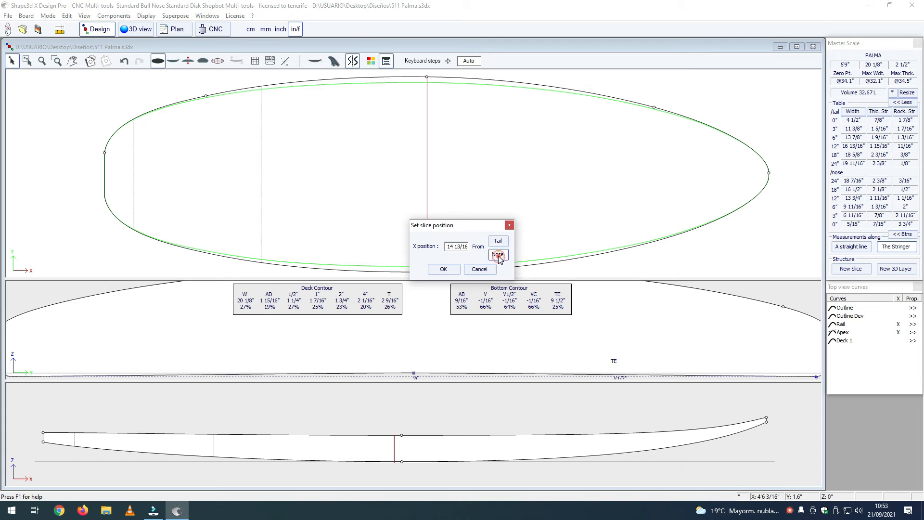
click(467, 246)
key(BackSpace)
click(449, 245)
text(2)
click(449, 270)
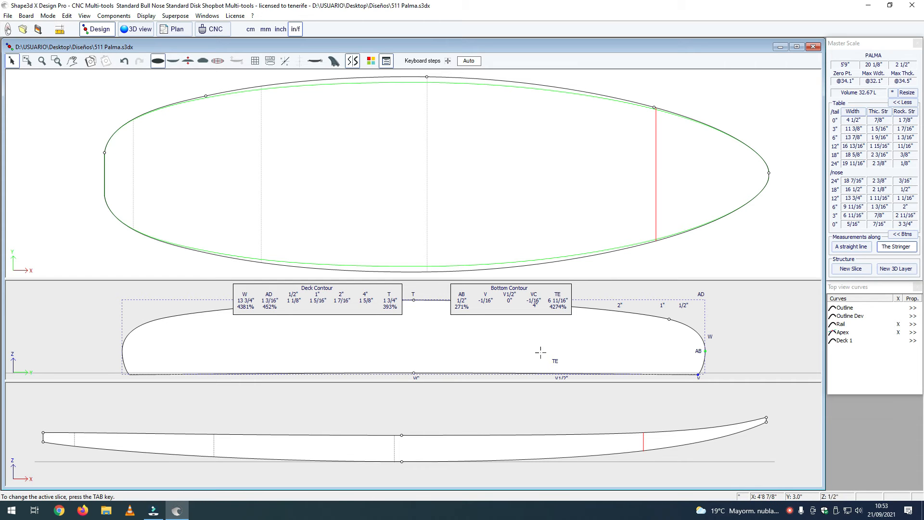
Flatten the bottom of the slice 12" from the nose by raising its bottom rail point to Z 0" and nudging it in to Y 6 43/64".
click(698, 374)
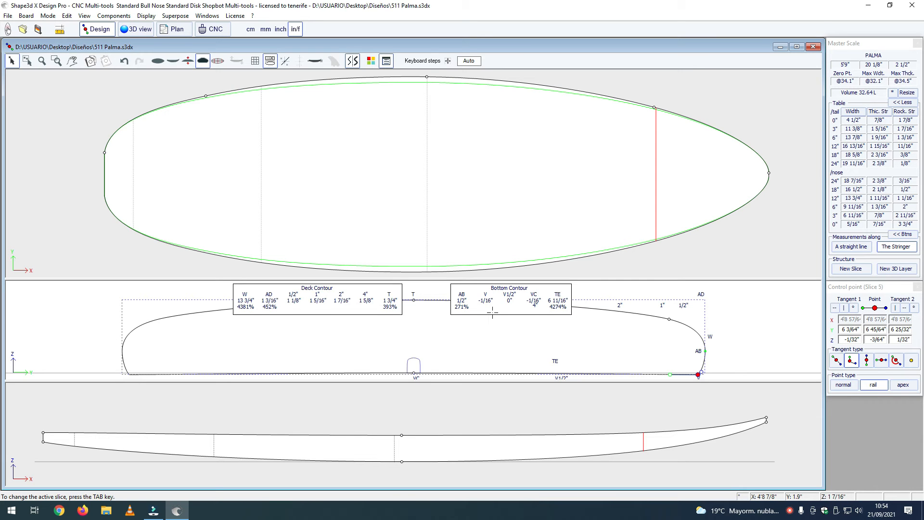
key(Up)
key(Up)
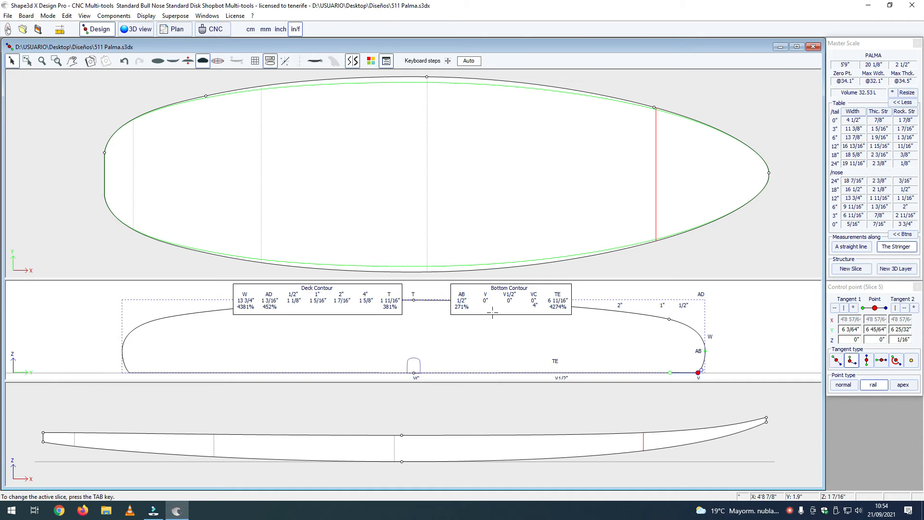
click(722, 371)
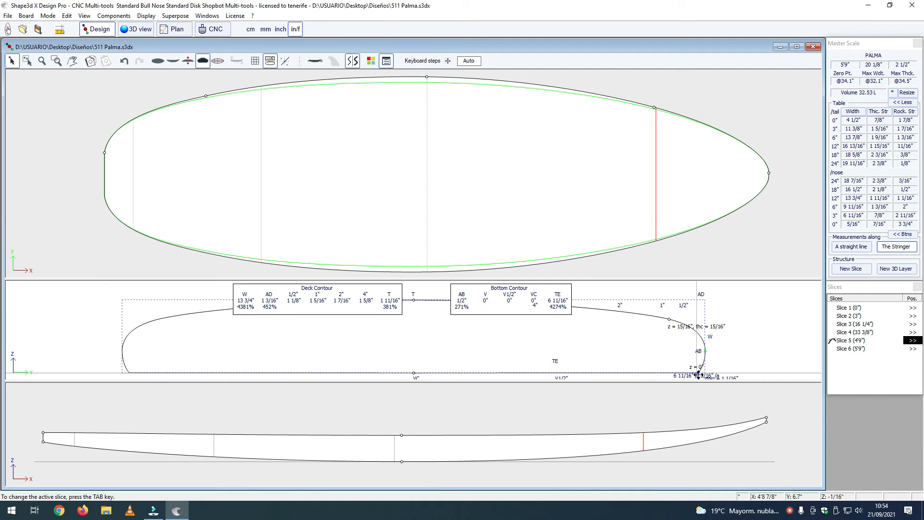
click(699, 373)
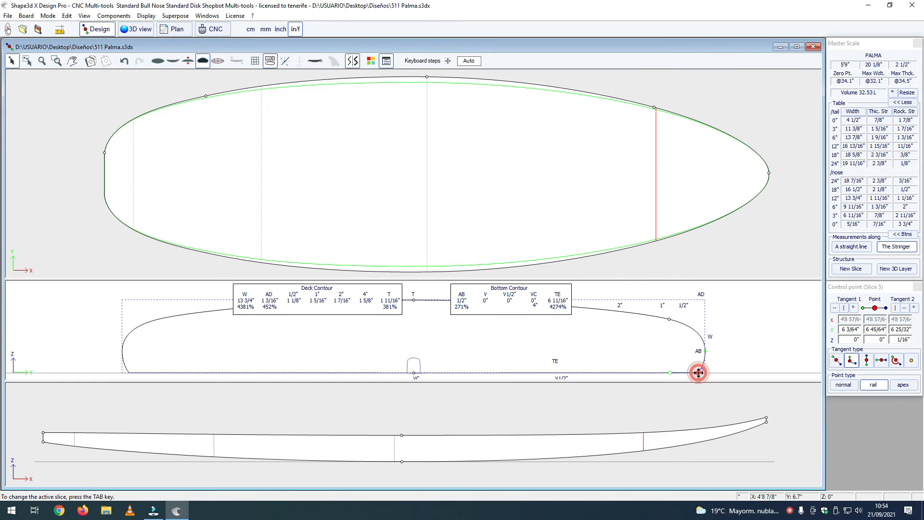
drag(700, 372, 698, 373)
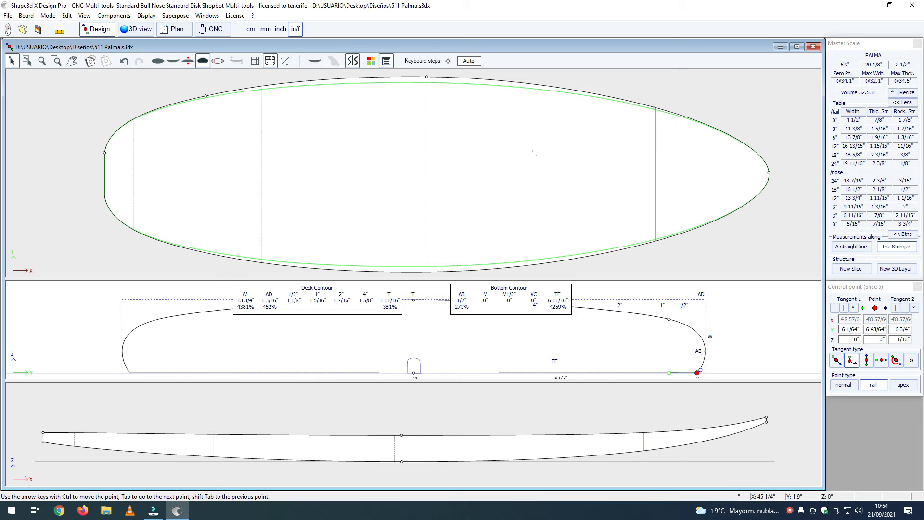
Raise the bottom rail point of the middle slice at 33 3/8" to a Z height of 1/32".
click(426, 158)
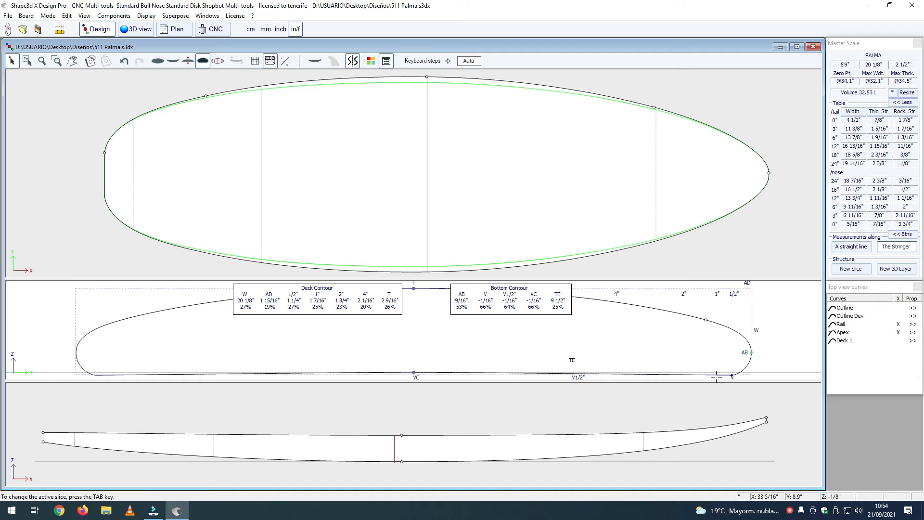
click(732, 375)
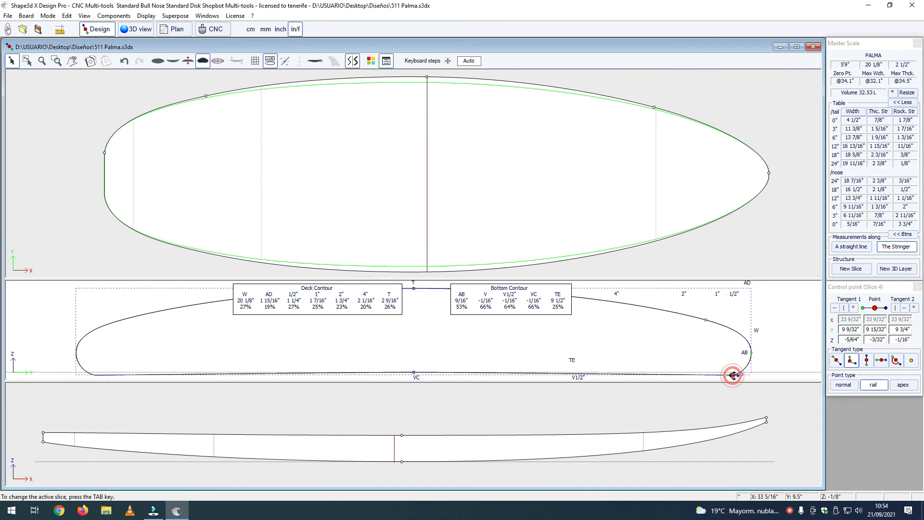
key(Up)
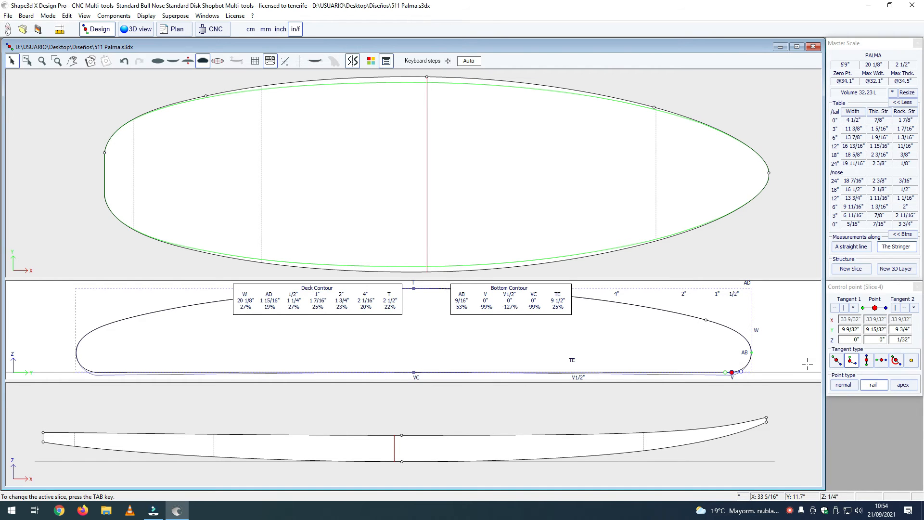
key(Up)
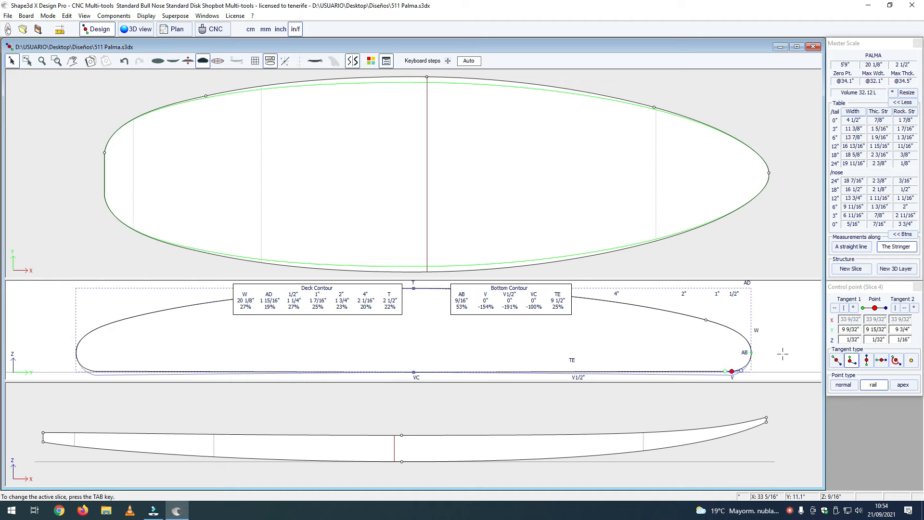
click(755, 371)
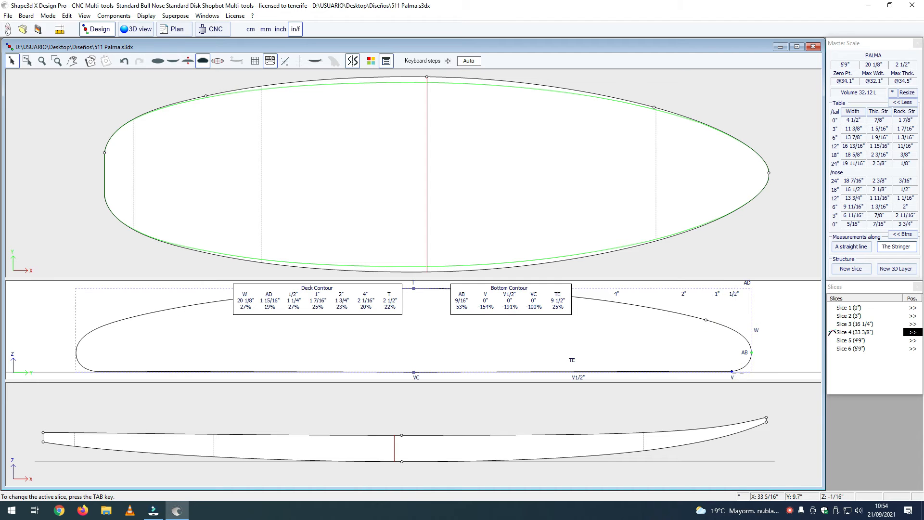
Try raising the middle slice's rail apex point to Z 49/64", keeping its vertical tangent, and bring it back down to 19/32".
click(752, 353)
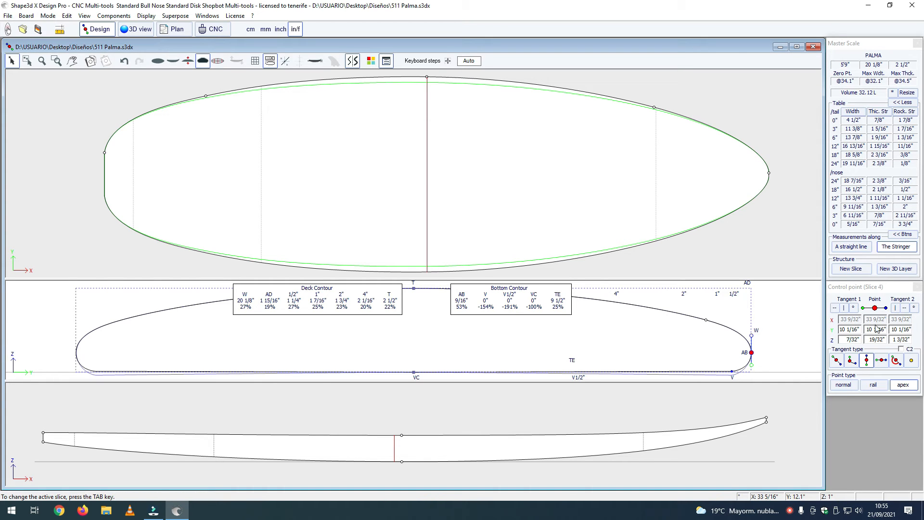
click(866, 361)
drag(752, 352, 752, 351)
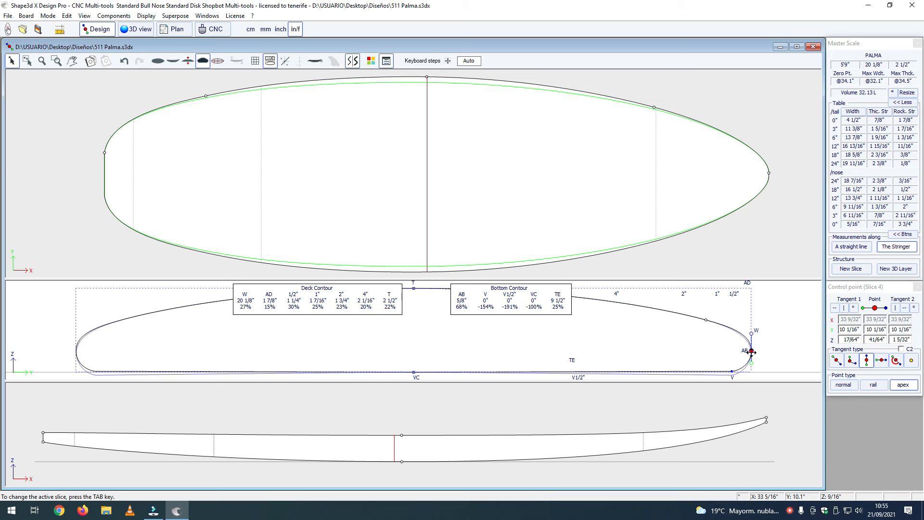
key(Up)
key(Up)
key(Up)
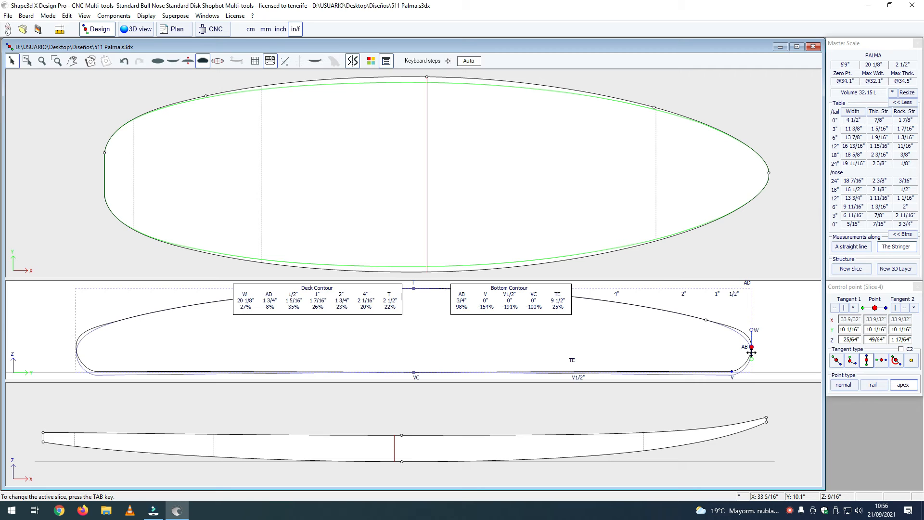
key(Down)
key(Up)
key(Down)
key(Down)
key(Down)
key(Down)
key(Down)
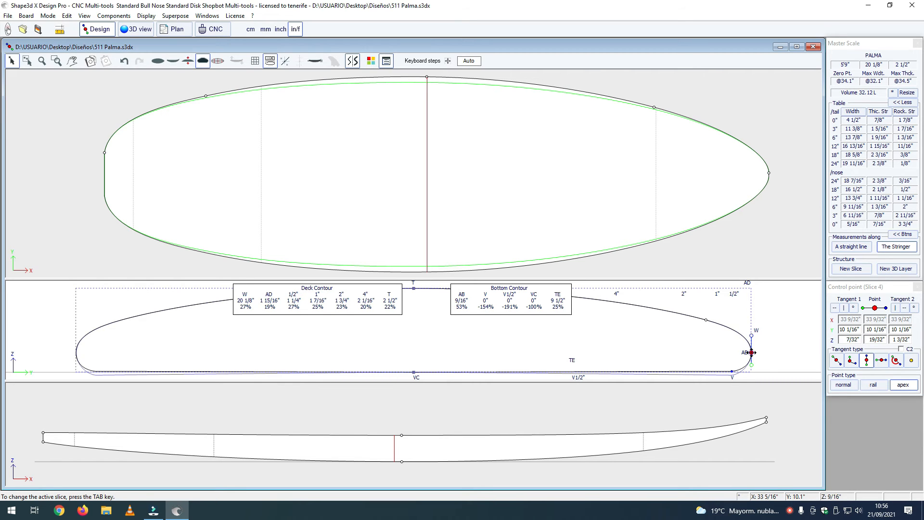
Raise the middle slice's rail apex point until its height above the bottom (AB) is 11/16".
key(Up)
key(Up)
key(Up)
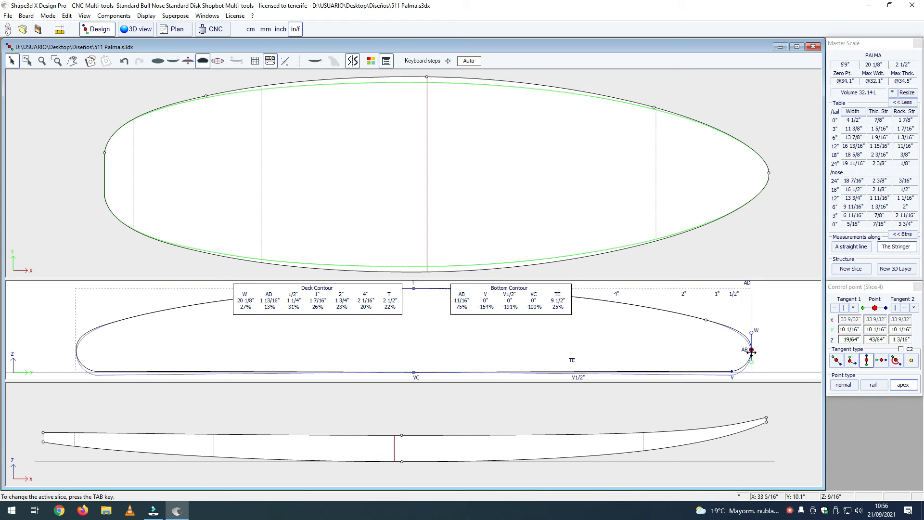
key(Up)
key(Up)
key(Up)
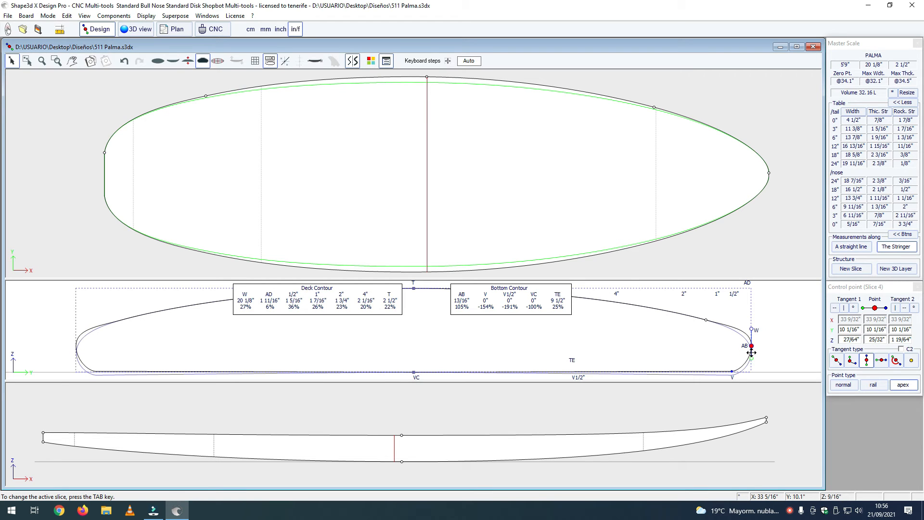
key(Up)
key(Down)
key(Down)
key(Down)
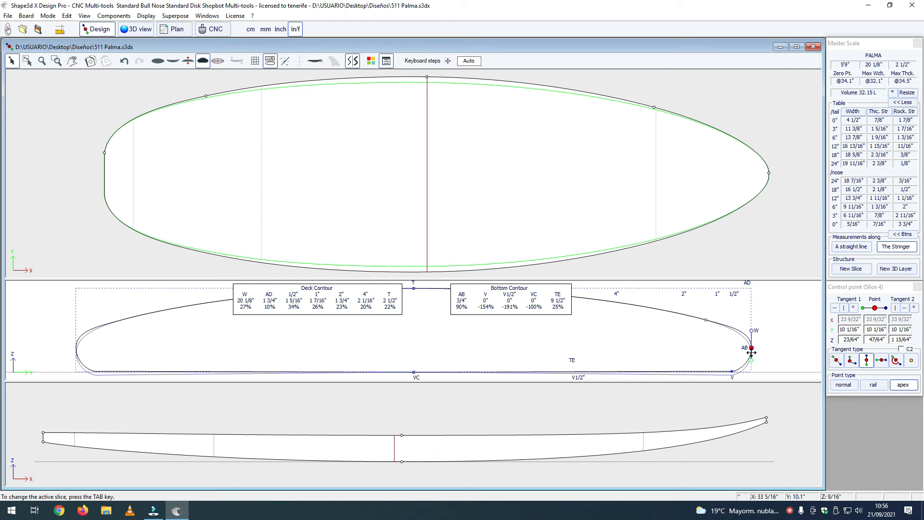
key(Down)
click(784, 312)
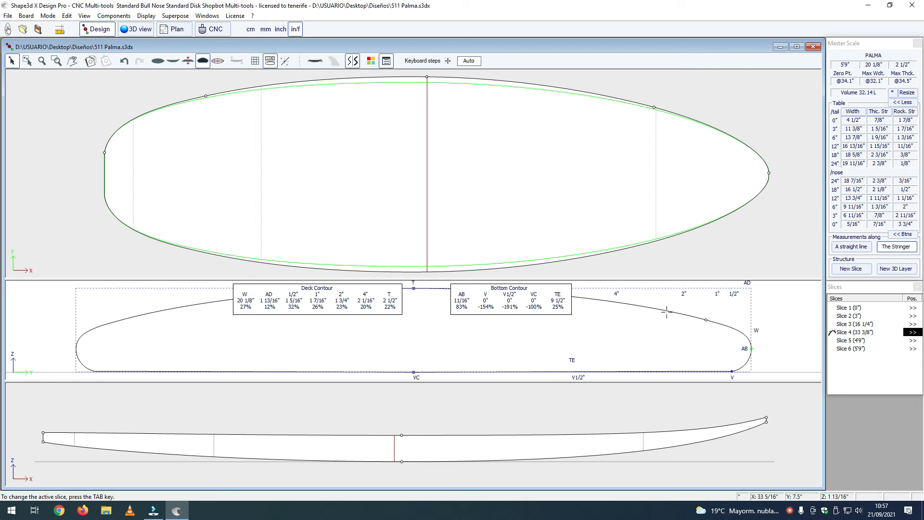
Fill out the middle slice's deck by raising the deck control point near the rail to a Z height of 1 7/8".
click(707, 320)
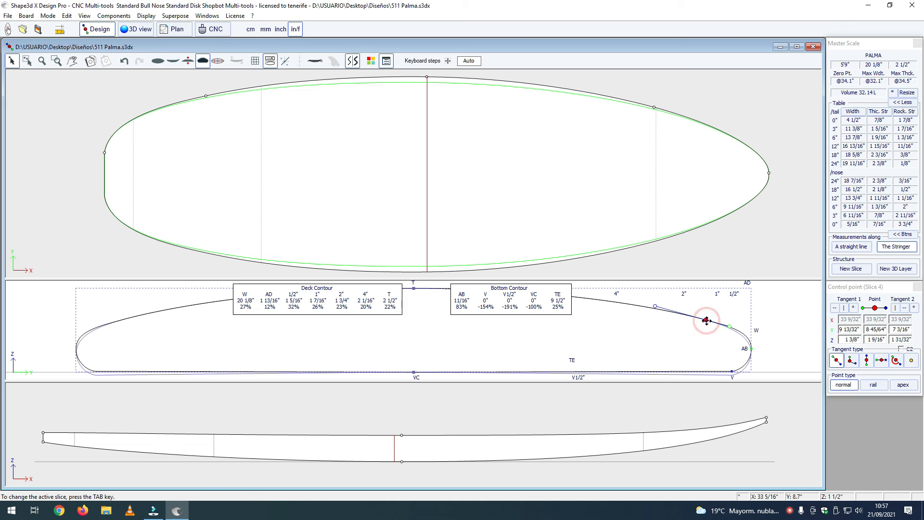
drag(707, 320, 707, 318)
key(Up)
key(Up)
key(Up)
key(Up)
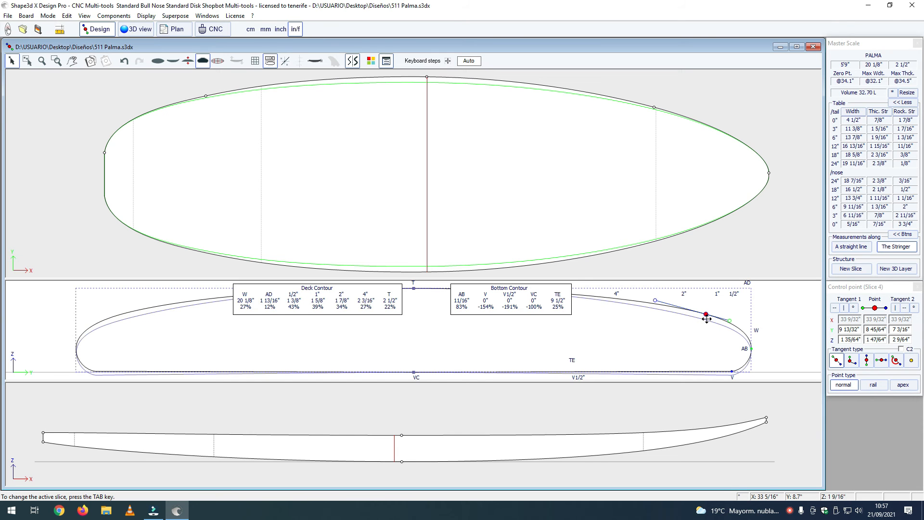
key(Up)
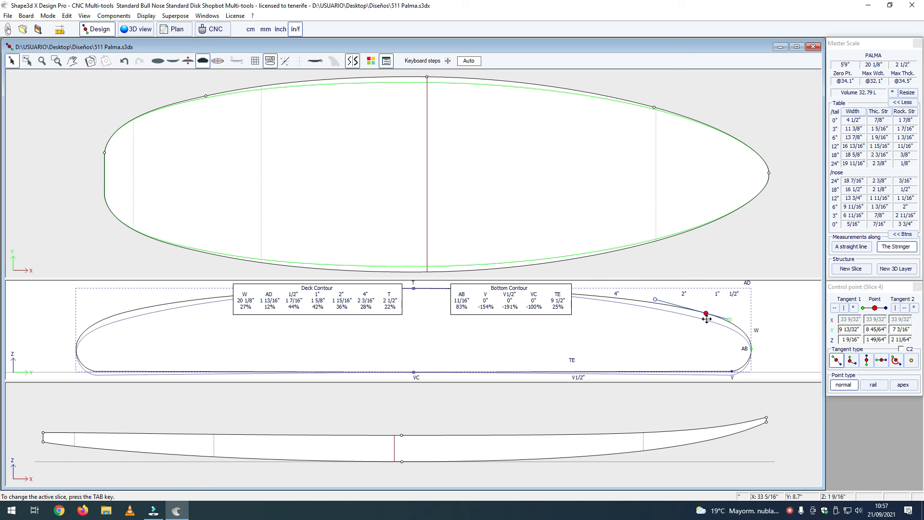
key(Up)
key(Up)
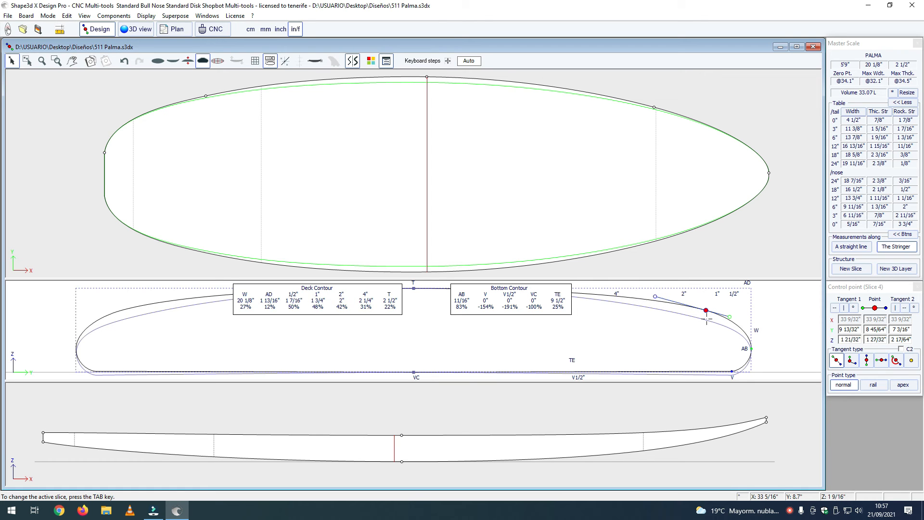
key(Up)
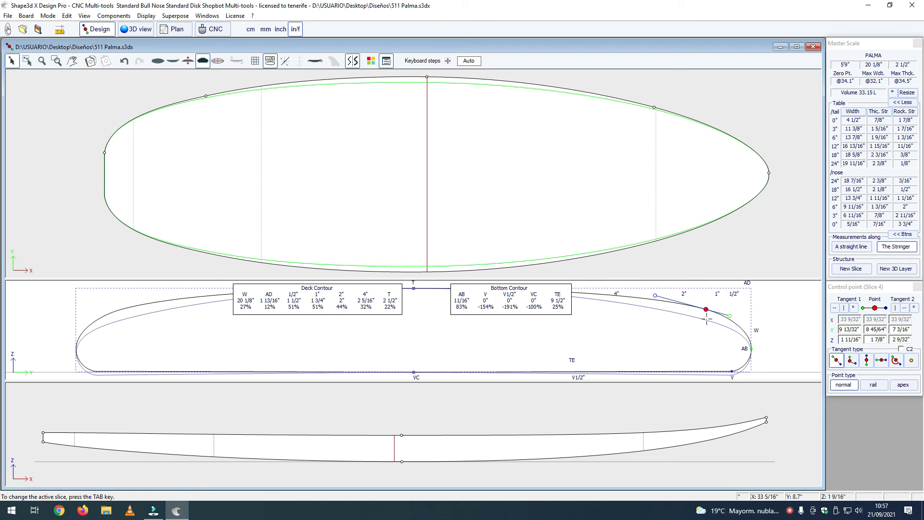
click(749, 321)
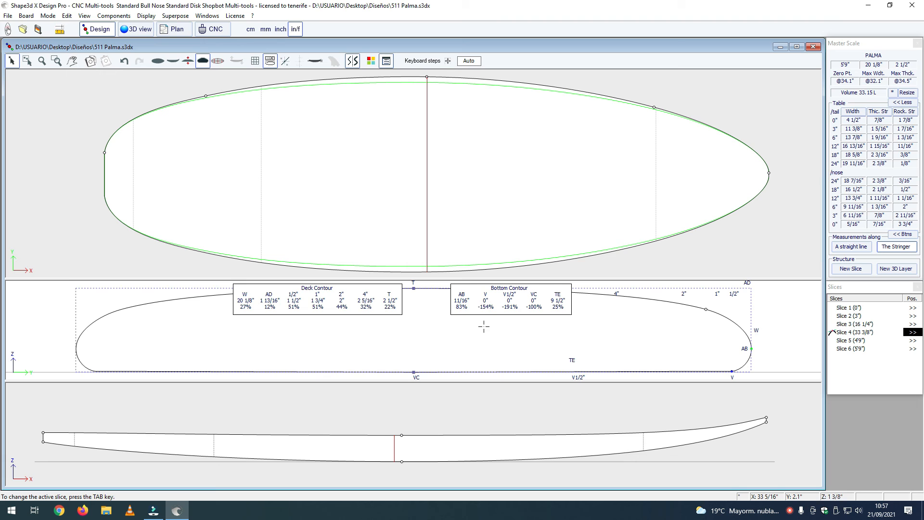
Zoom out and reposition the cross-section view so the whole middle slice sits clear of the contour tables.
scroll(483, 327, down, 1)
scroll(483, 326, up, 1)
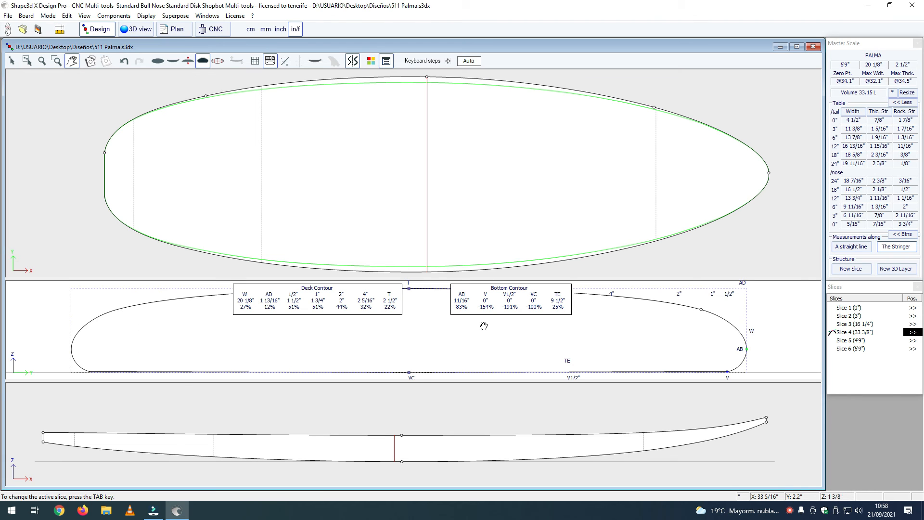
scroll(483, 326, down, 1)
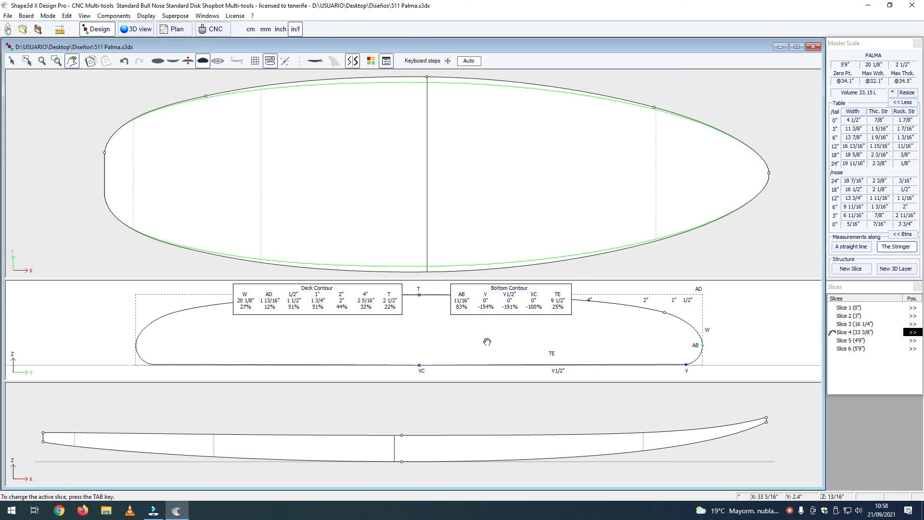
right_click(488, 342)
click(718, 319)
right_click(725, 308)
click(723, 326)
scroll(722, 325, down, 1)
drag(723, 324, 675, 338)
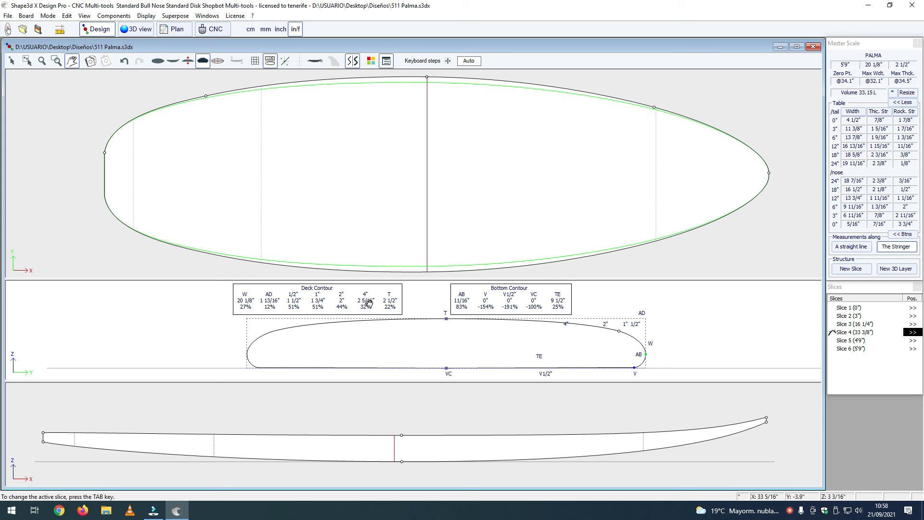
Shorten the deck centre point's tangent to Y 3 1/2" and set the near-rail deck point's outer tangent to Y 9 13/32", Z 1 41/64".
click(447, 318)
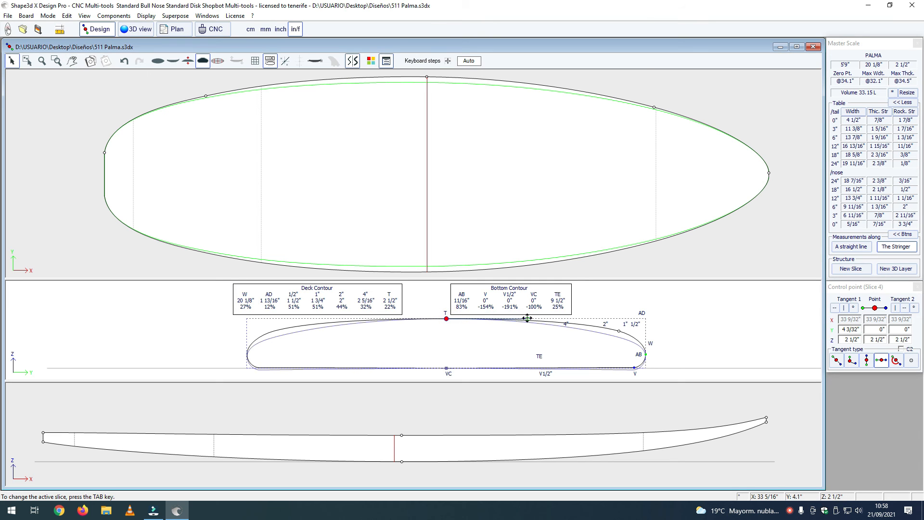
drag(527, 319, 515, 318)
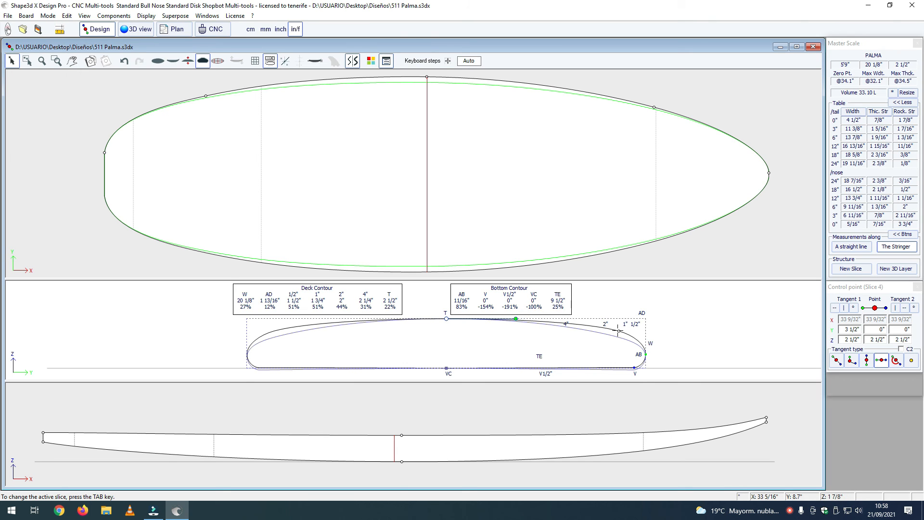
click(619, 331)
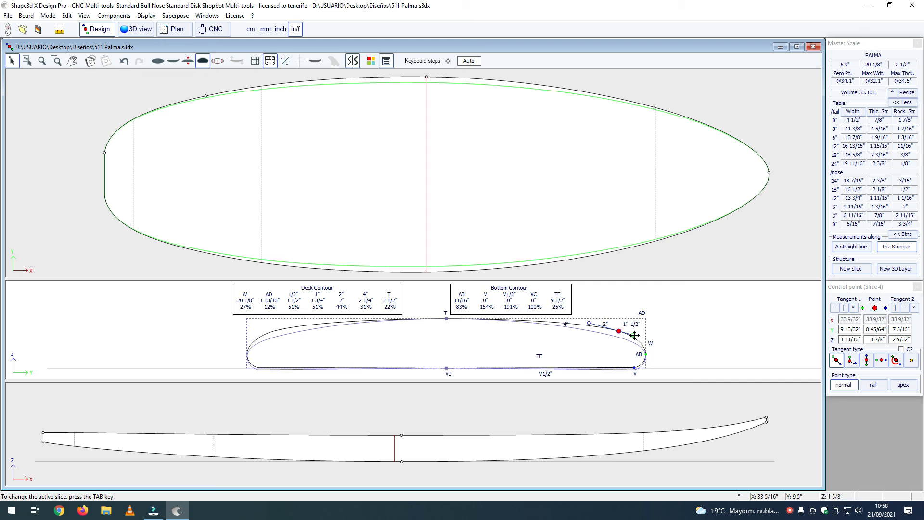
click(633, 335)
key(Down)
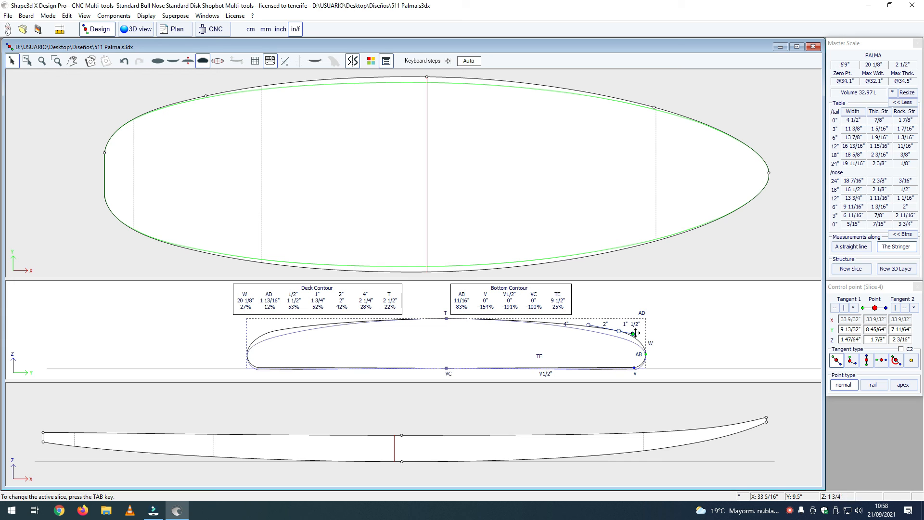
key(Up)
key(Up)
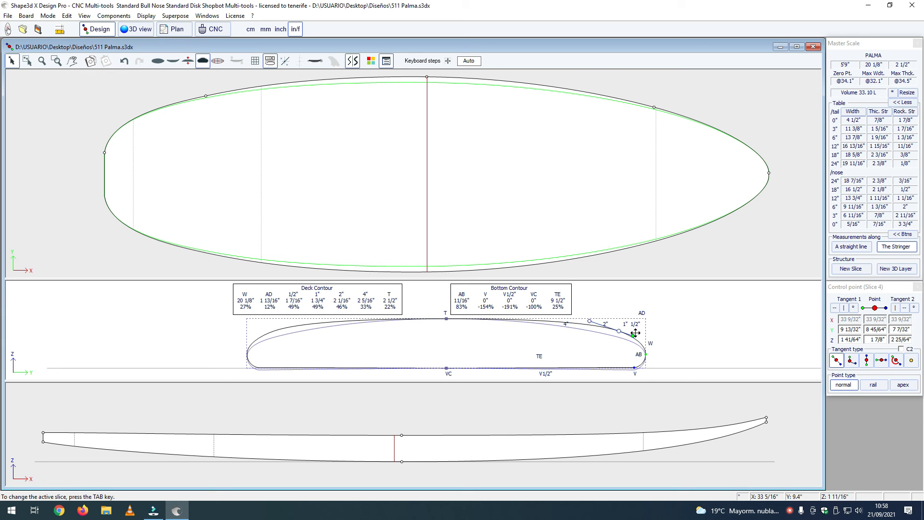
click(653, 324)
Try a shorter, lower inner tangent on the near-rail deck point, ending with its handle at Y 7 15/64", Z 2 25/64".
scroll(658, 316, up, 2)
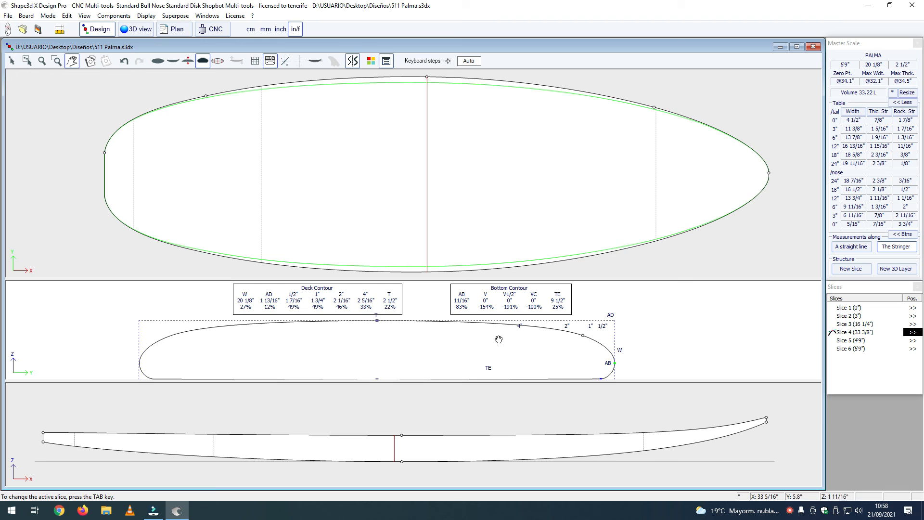
click(583, 336)
click(582, 335)
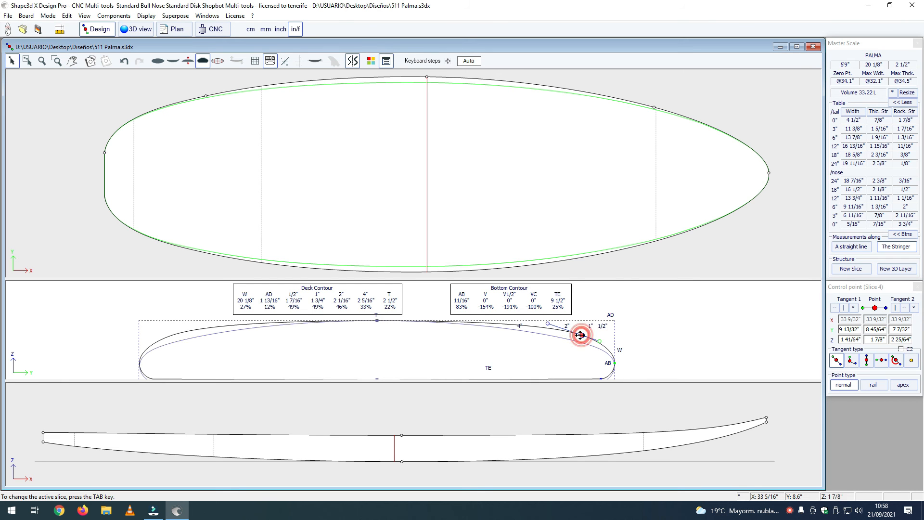
drag(547, 323, 550, 326)
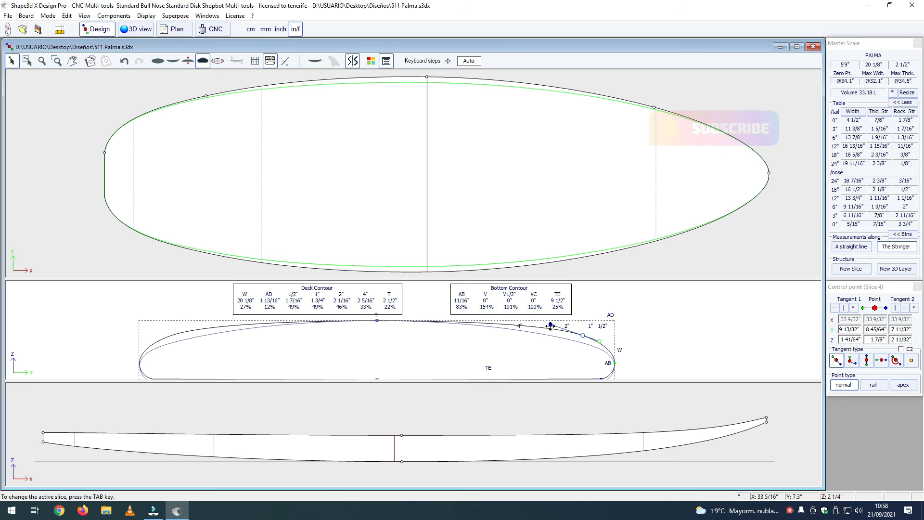
drag(550, 326, 550, 327)
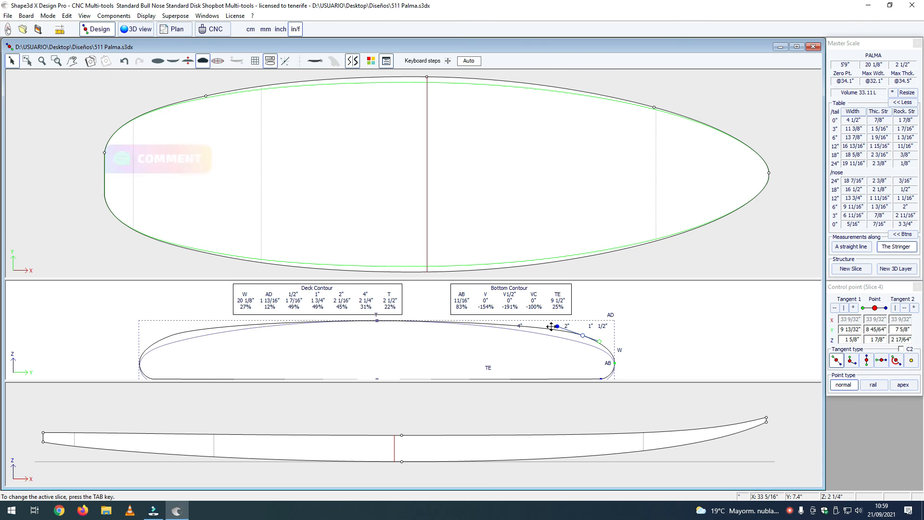
click(558, 327)
drag(557, 327, 548, 323)
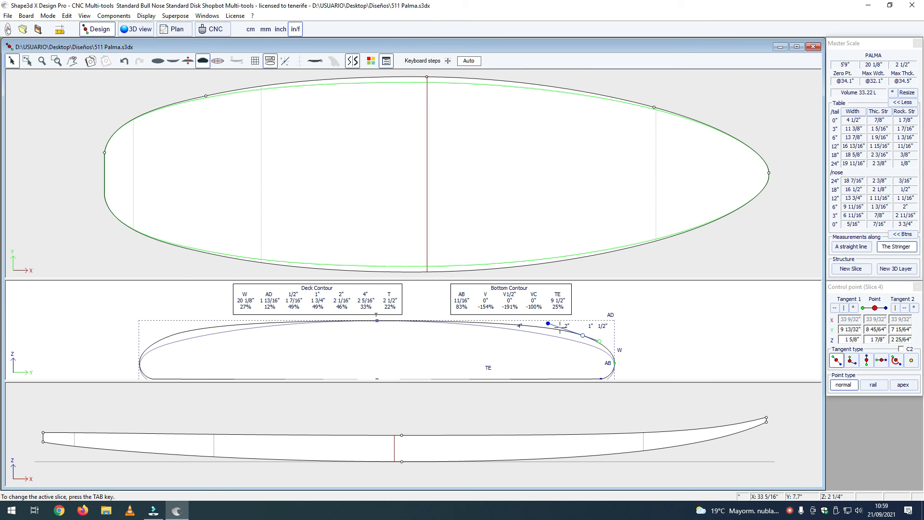
Lower the middle slice's deck control point near the rail to a Z height of 1 51/64".
click(582, 335)
key(Down)
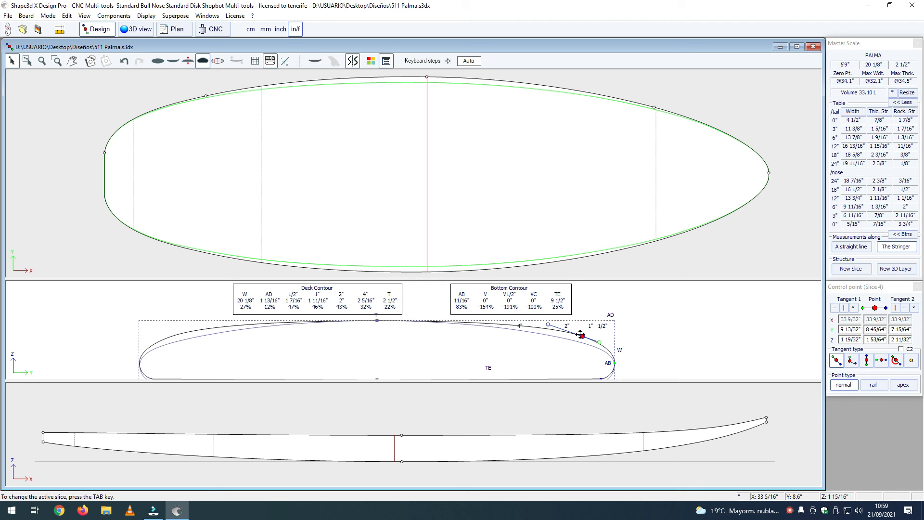
key(Down)
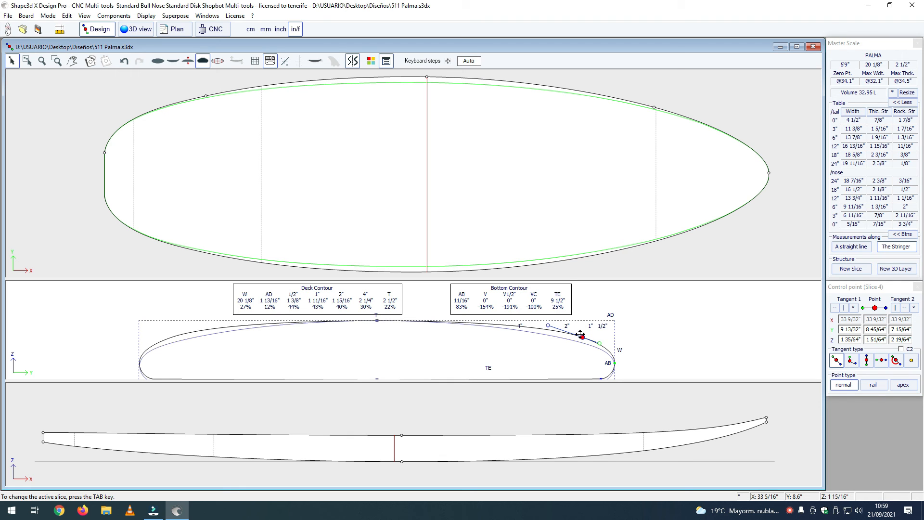
Flatten the near-rail deck point's tangent by setting its inner handle to Z 2 7/32".
click(549, 325)
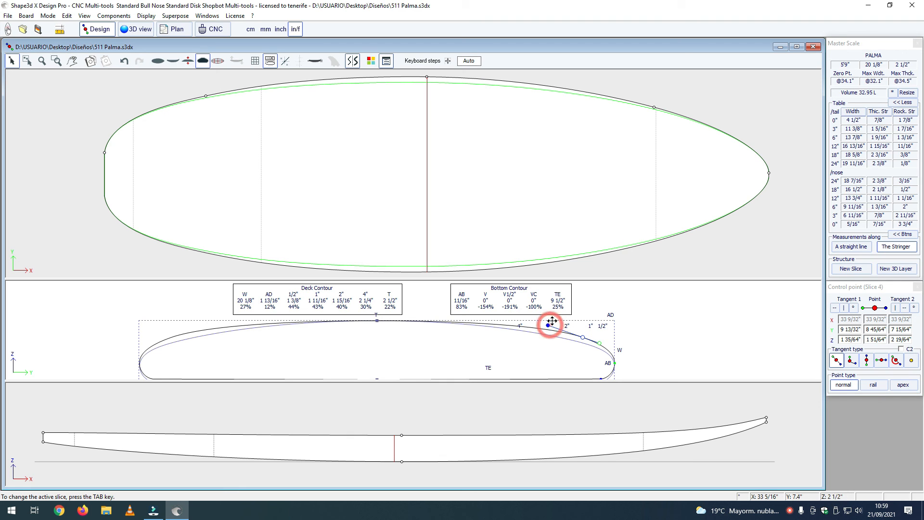
key(Up)
key(Up)
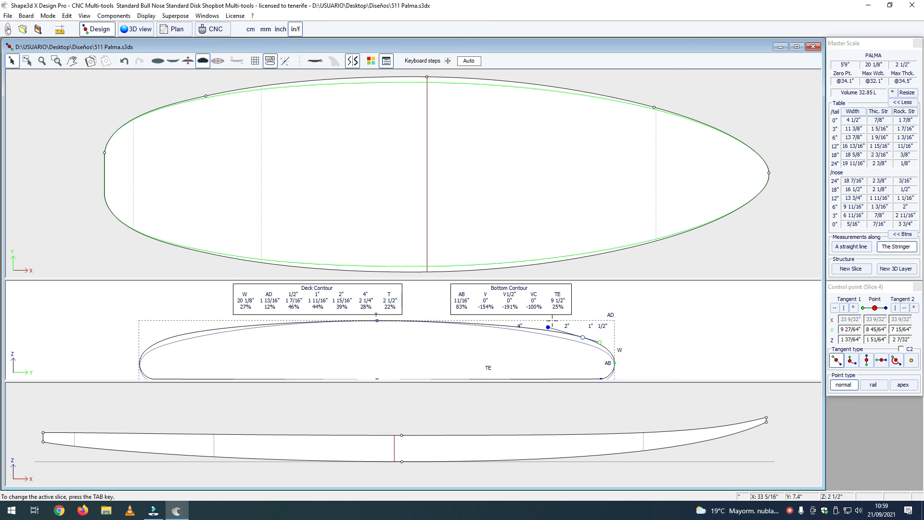
key(Up)
key(Down)
click(588, 323)
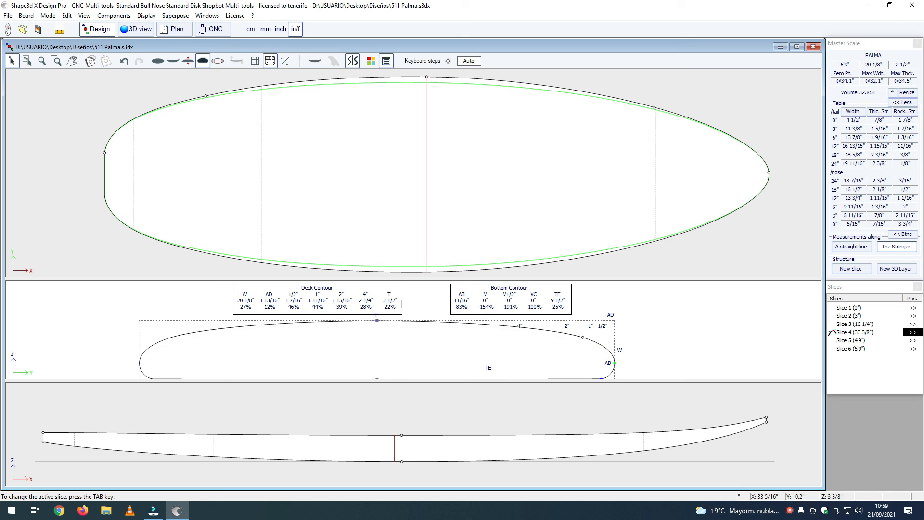
Set the rail apex's upper tangent to Z 1 21/64" and the near-rail deck point's outer tangent to Y 9 15/32", Z 1 37/64".
click(615, 361)
click(616, 351)
drag(616, 351, 616, 350)
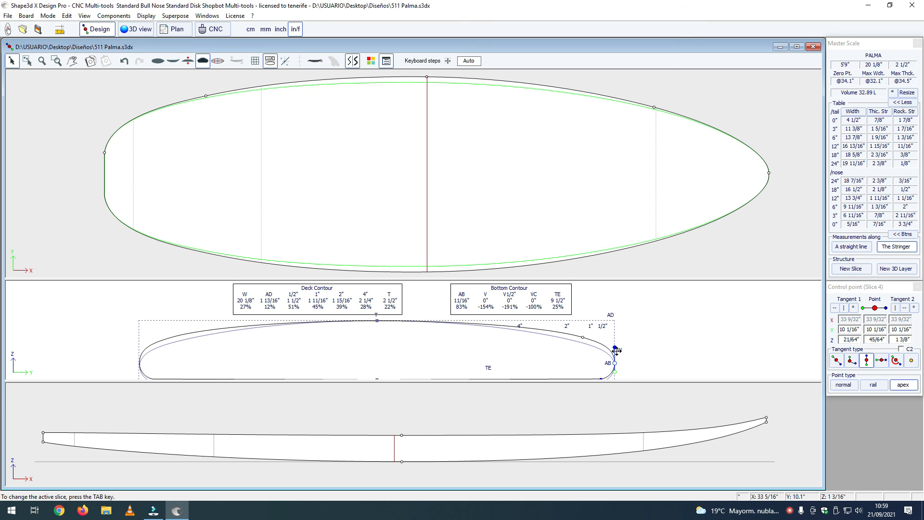
key(Down)
click(583, 337)
drag(604, 340, 602, 341)
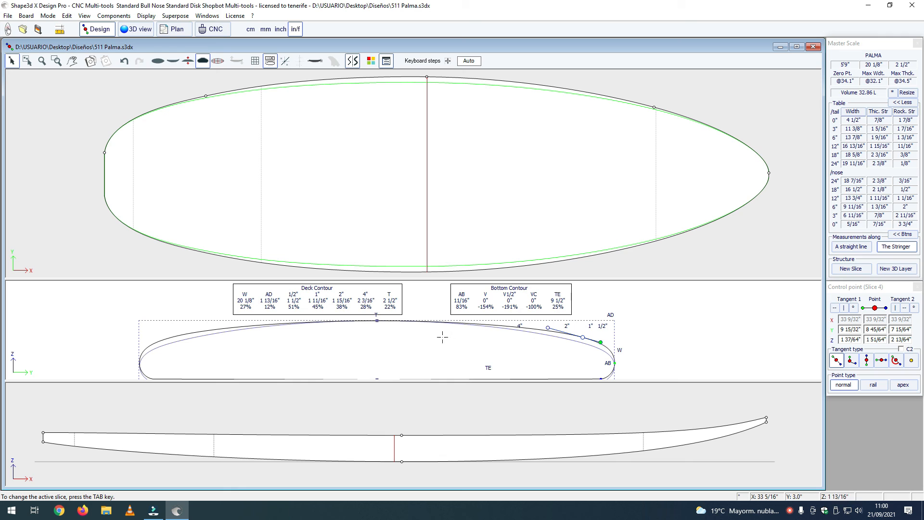
Lengthen the horizontal tangent of the middle slice's deck centre point to Y 3 63/64".
click(377, 320)
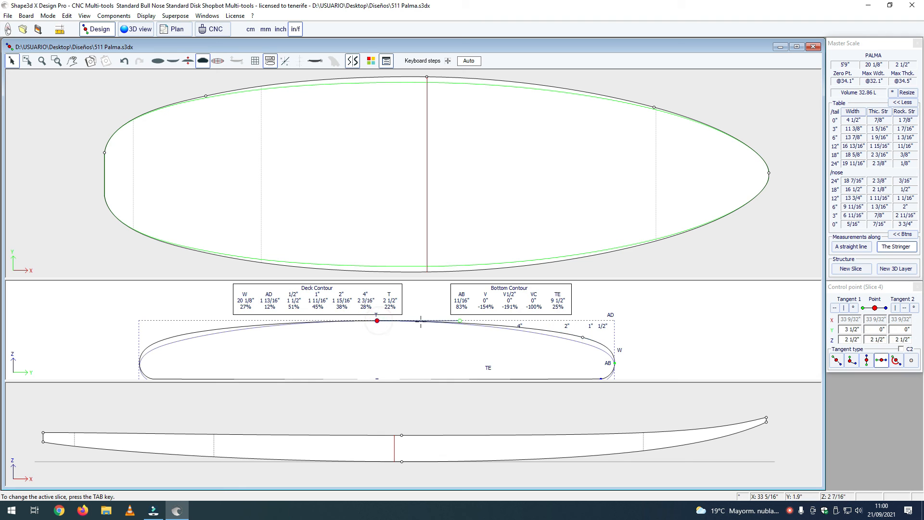
click(459, 320)
key(Right)
key(Right)
key(Right)
key(Right)
key(Right)
key(Right)
key(Right)
key(Right)
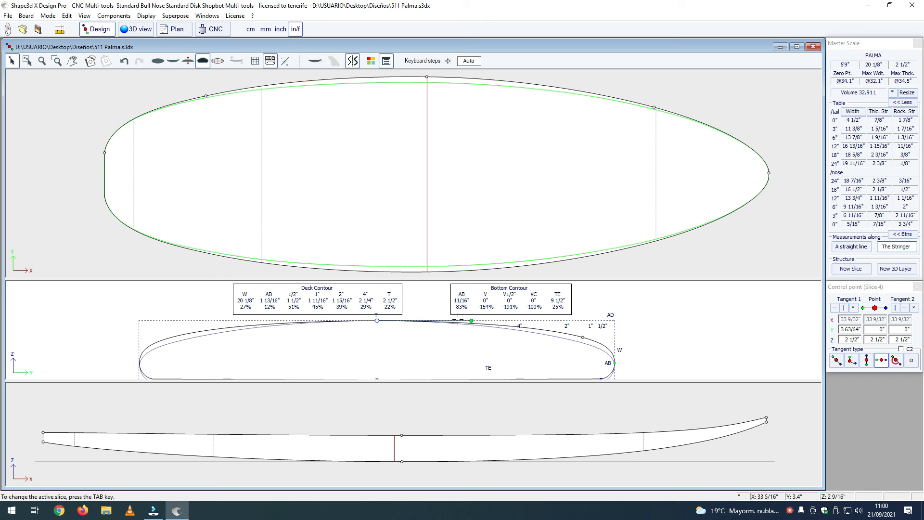
click(580, 321)
Lower the middle slice's bottom rail point to Z -1/64", keeping it at Y 9 15/32".
scroll(581, 318, down, 2)
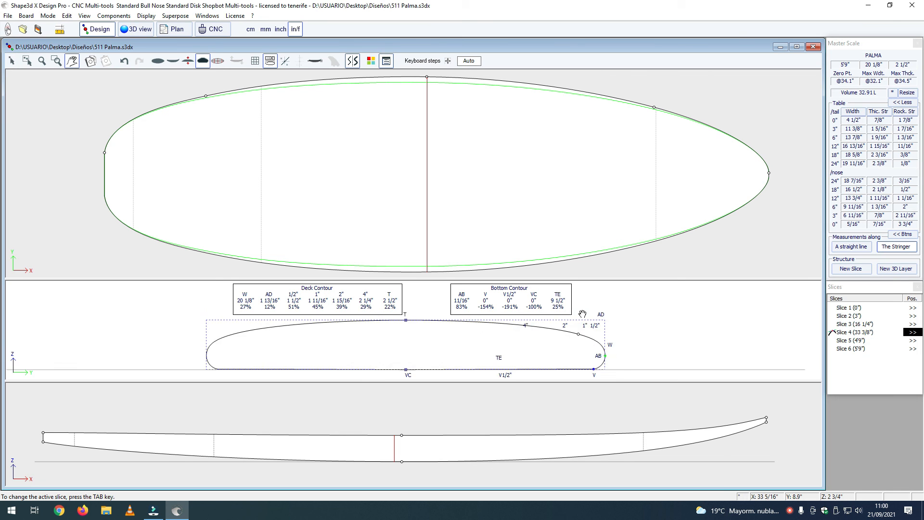
scroll(583, 314, down, 1)
scroll(582, 314, up, 2)
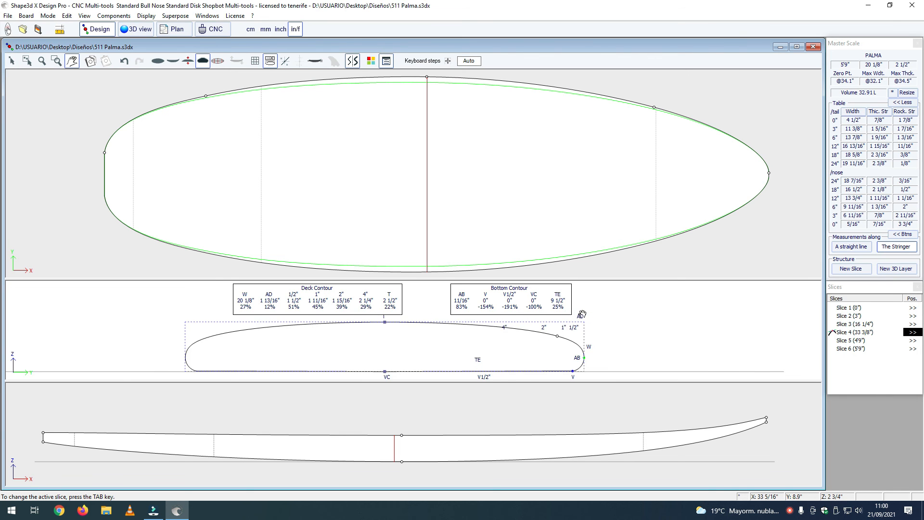
right_click(572, 371)
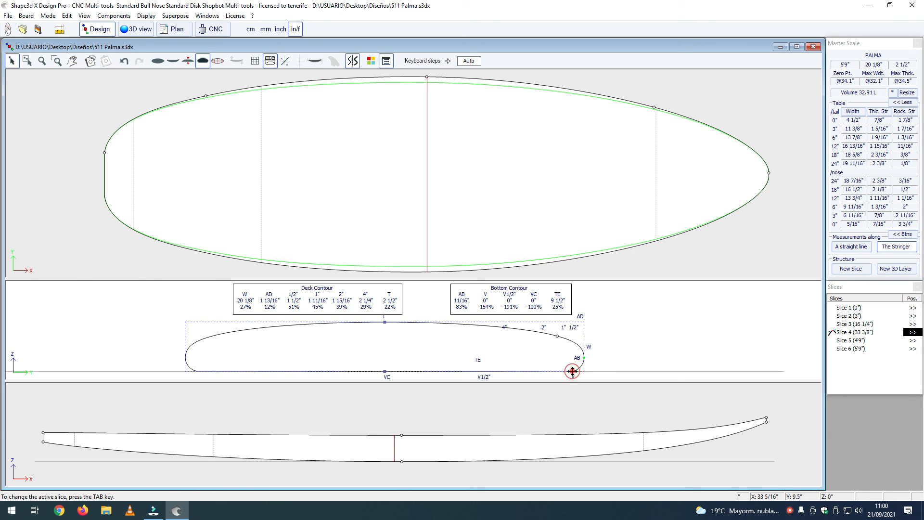
click(572, 370)
drag(573, 371, 573, 371)
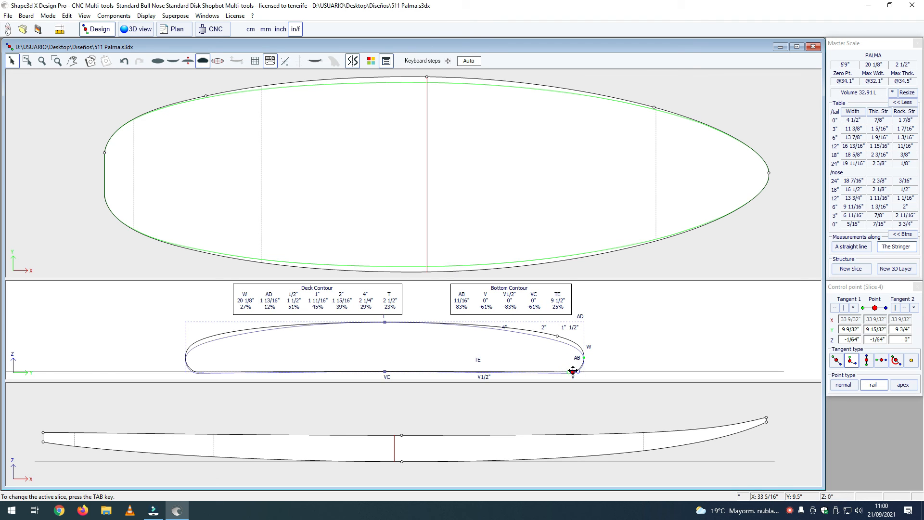
click(593, 354)
Raise the middle slice's rail apex point to a Z height of 3/4".
click(584, 358)
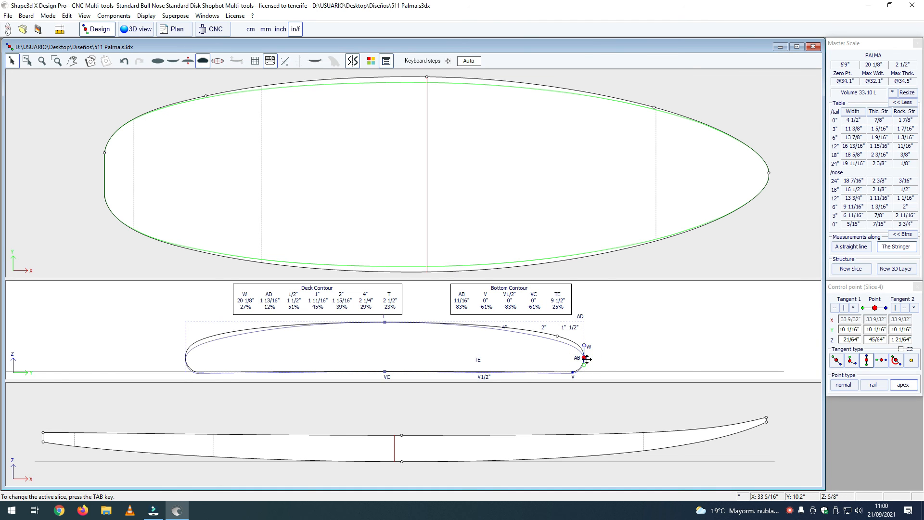
drag(586, 358, 584, 357)
click(607, 347)
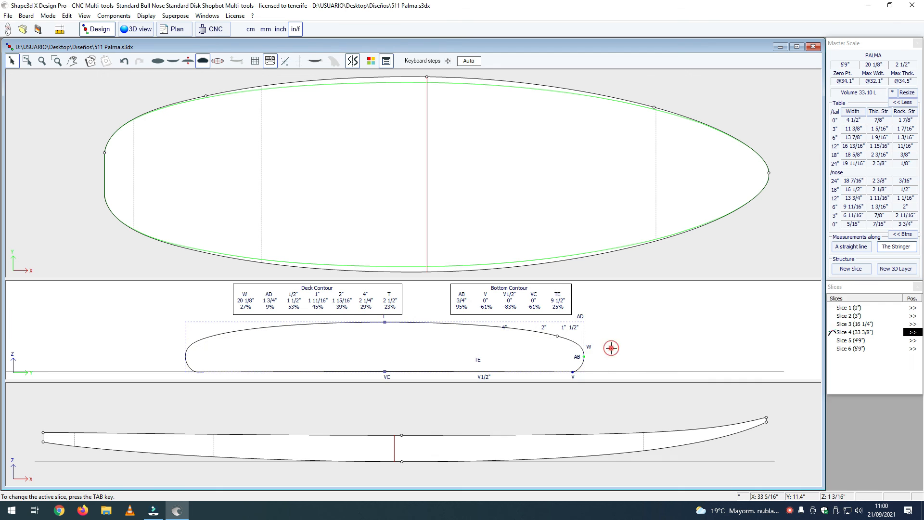
Shorten the rail apex point's upper vertical tangent to Z 1 17/64".
click(585, 355)
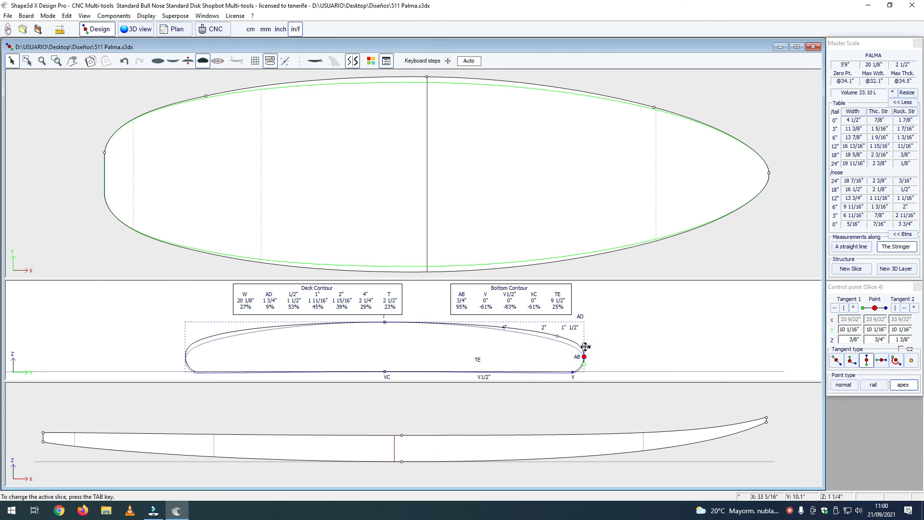
drag(585, 345, 585, 347)
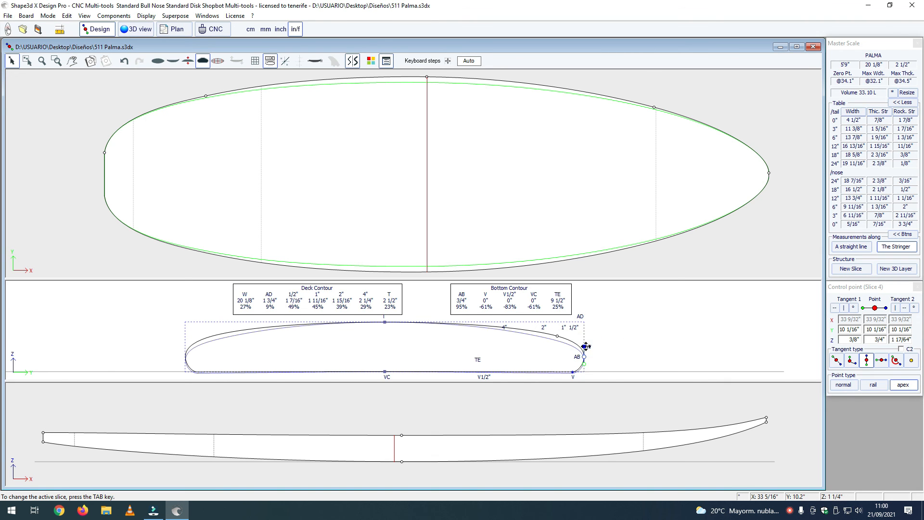
click(616, 320)
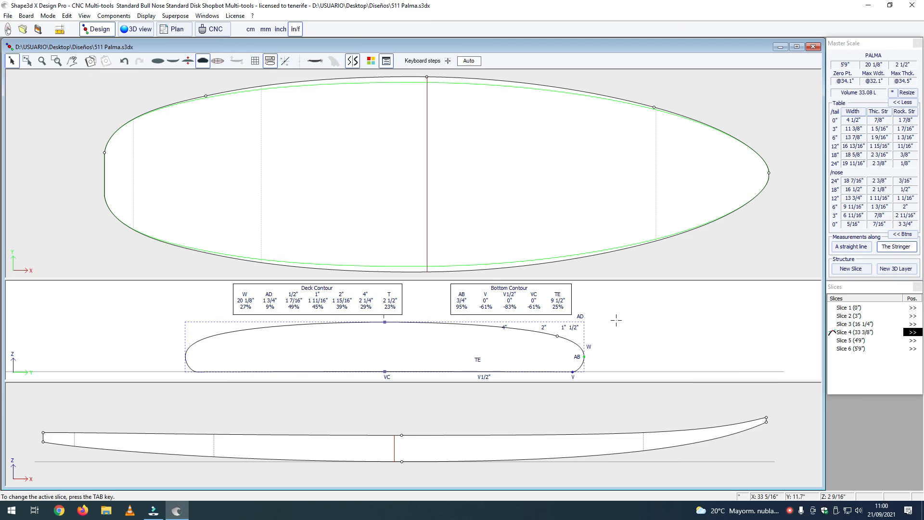